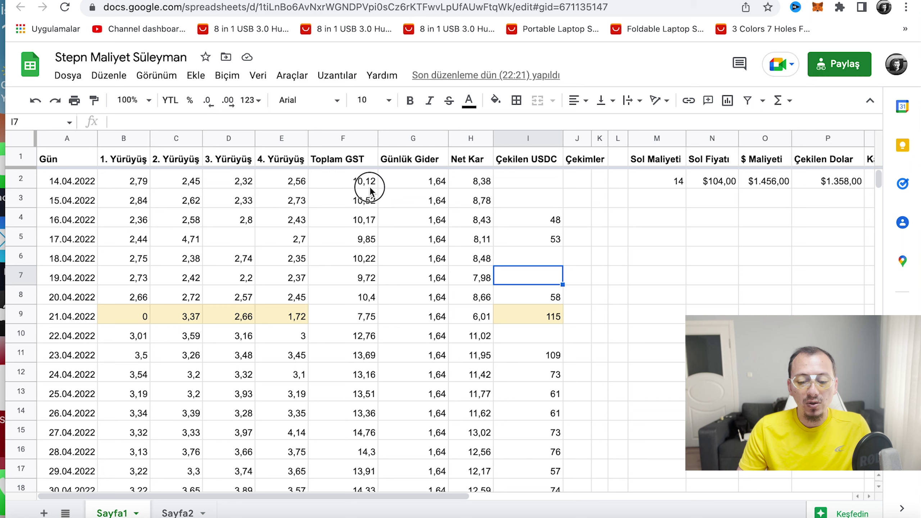
Examine the Toplam GST formulas, the Günlük Gider value and the Sol cost summary columns through Kalan
click(370, 186)
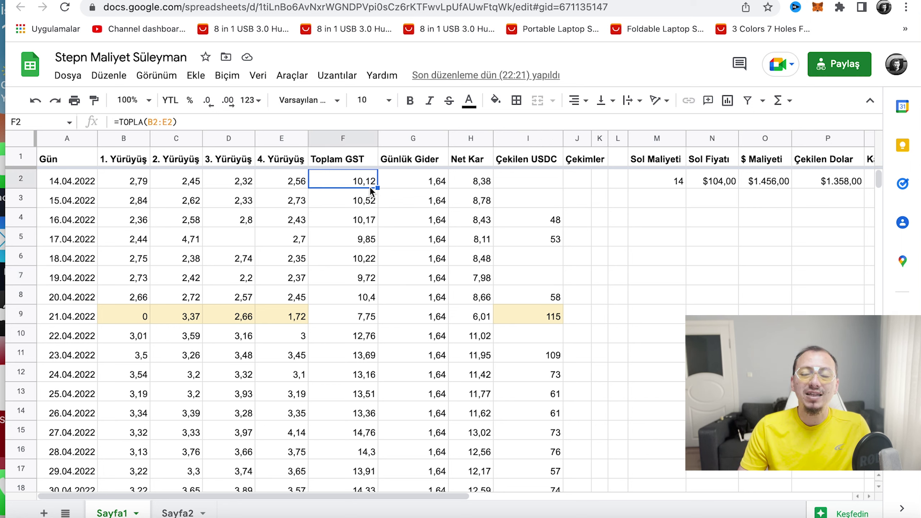
click(364, 258)
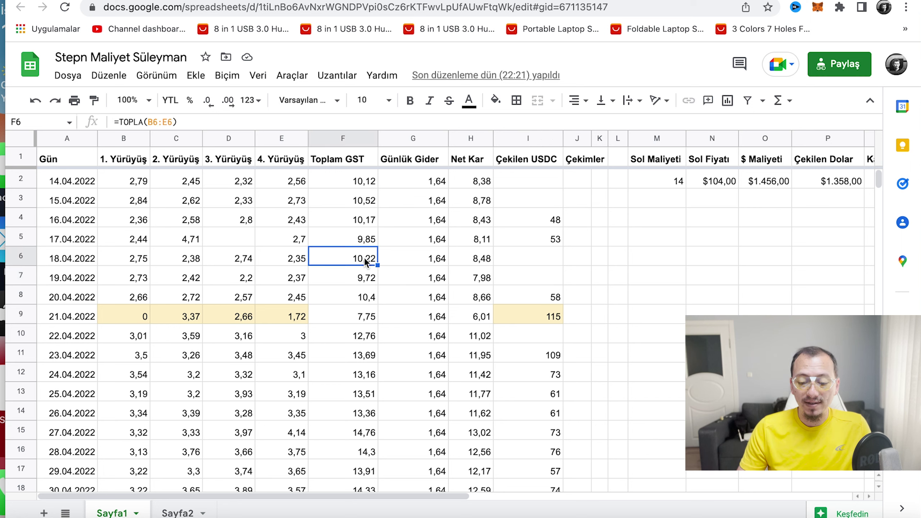
key(Right)
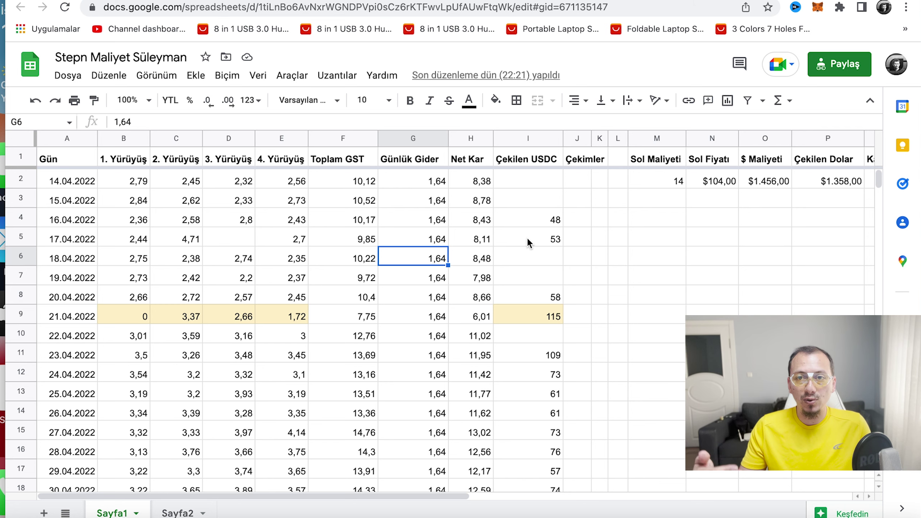
scroll(527, 239, right, 4)
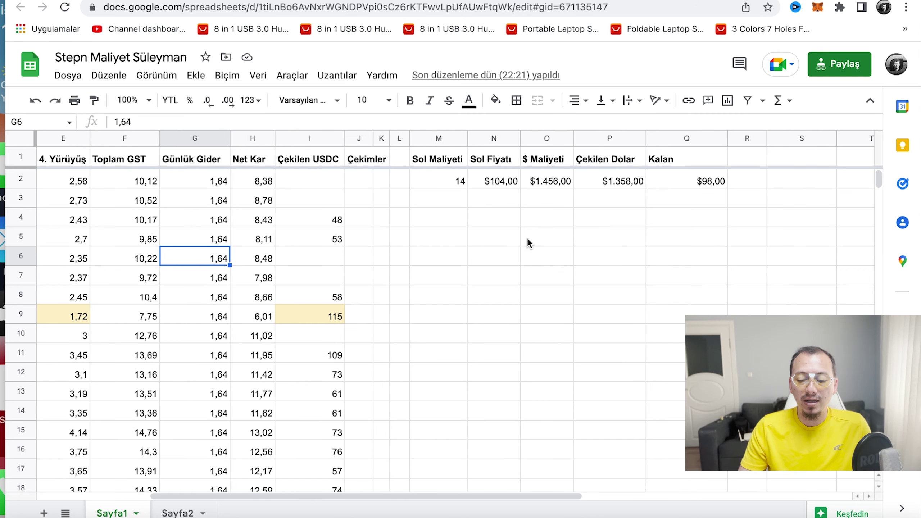
click(509, 229)
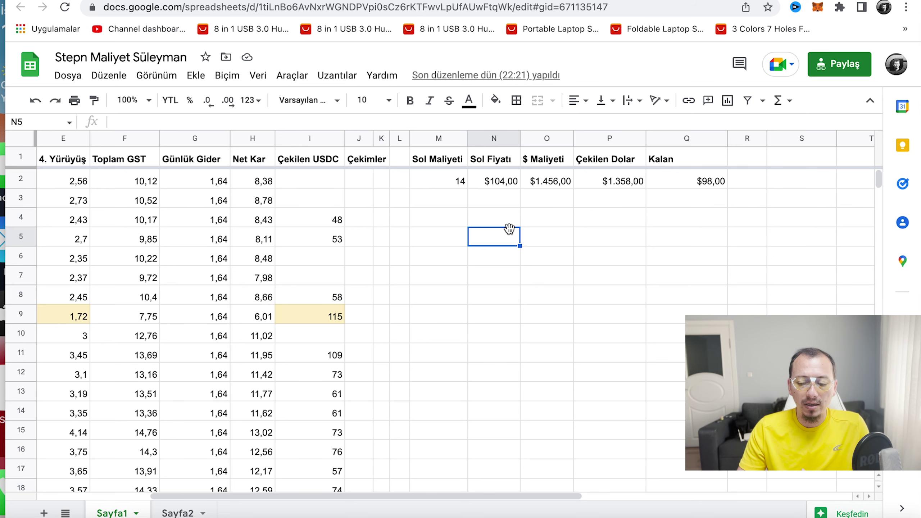
scroll(509, 228, left, 5)
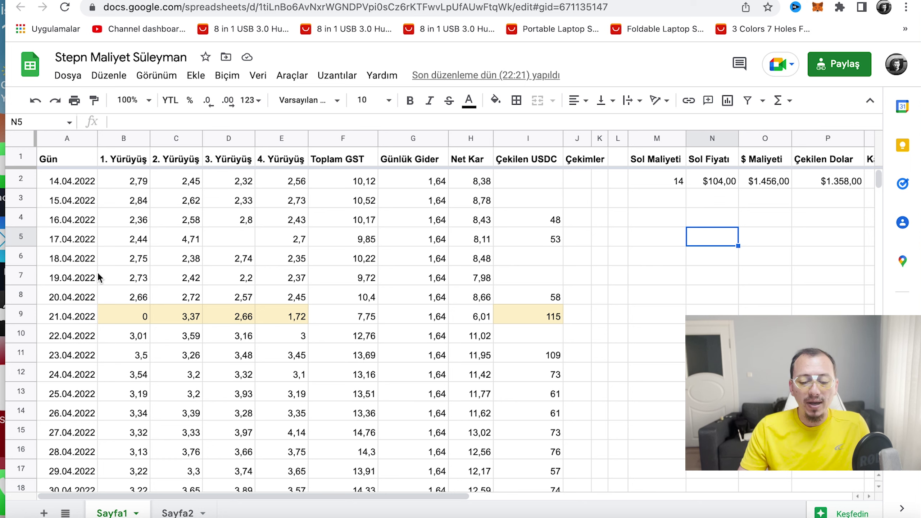
Review the daily walk earnings, from the highlighted 21.04.2022 row down to the Toplam row and back to the first day
scroll(265, 309, down, 3)
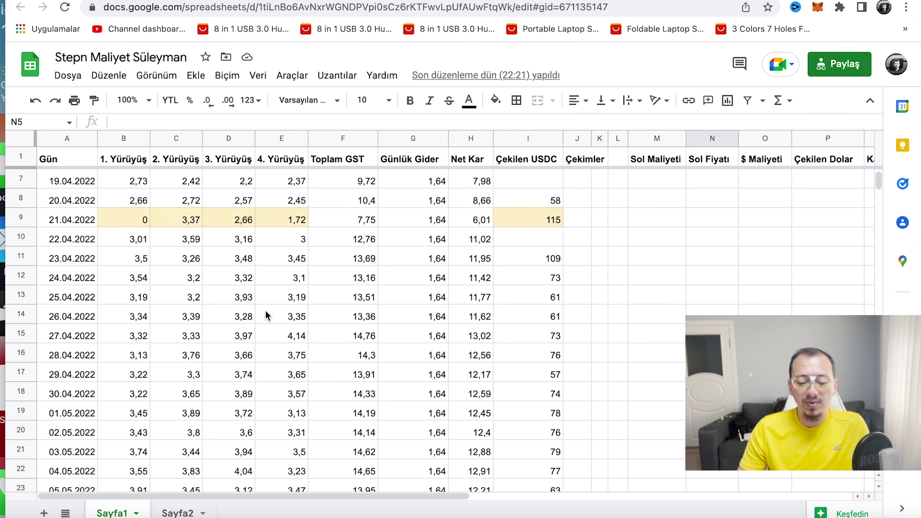
click(125, 218)
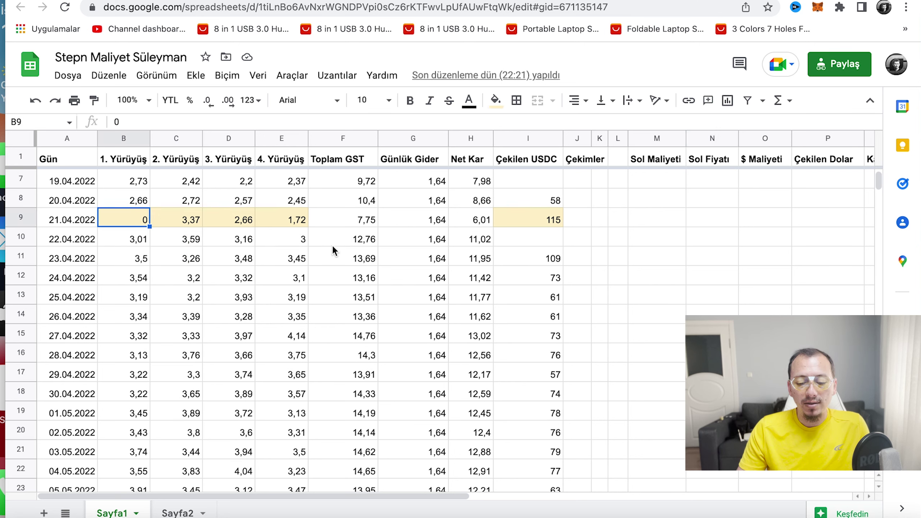
scroll(334, 250, down, 1)
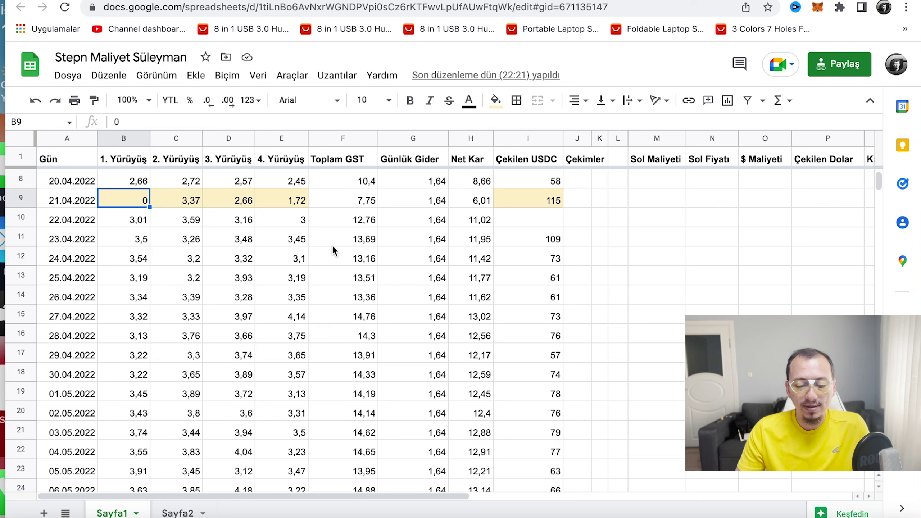
click(298, 273)
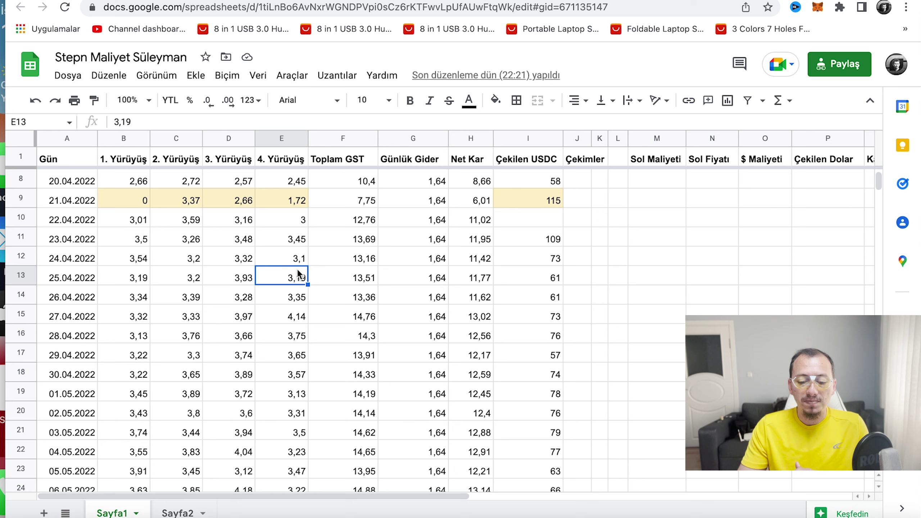
scroll(341, 269, down, 3)
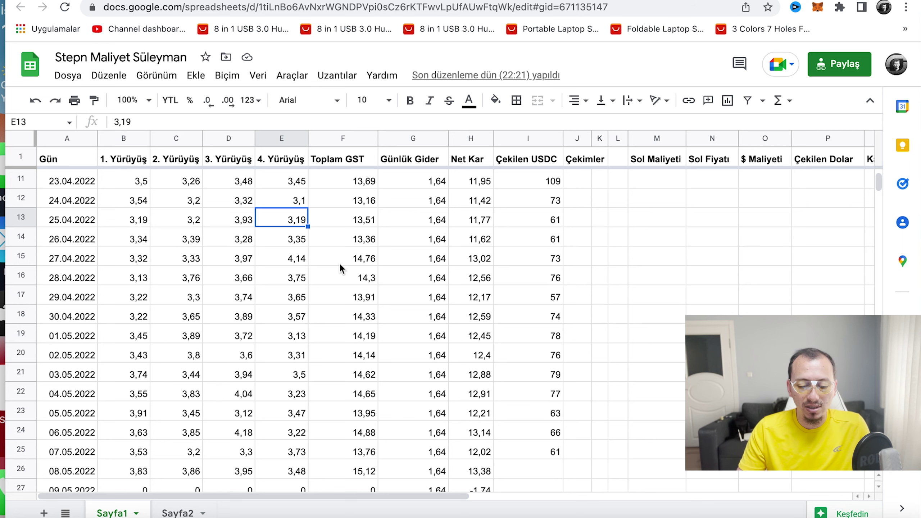
scroll(341, 269, down, 1)
scroll(341, 264, down, 1)
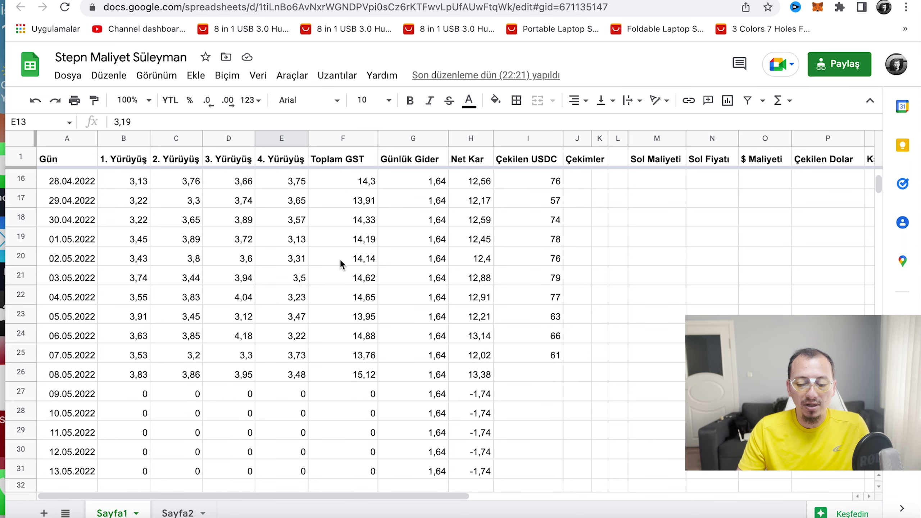
scroll(341, 264, down, 1)
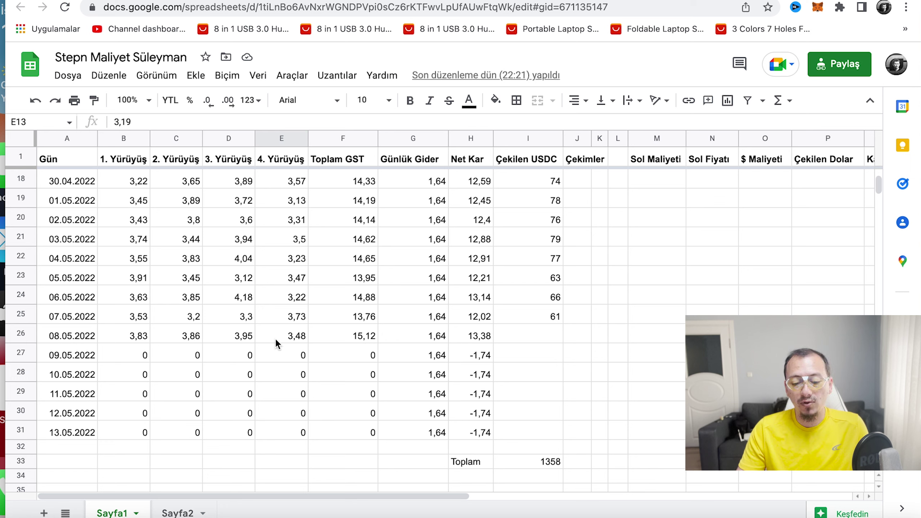
scroll(460, 301, down, 1)
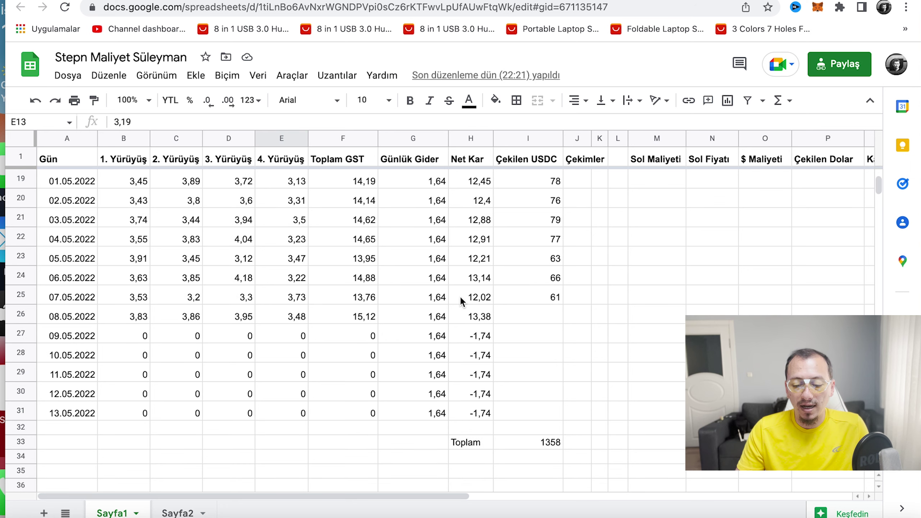
scroll(461, 298, up, 8)
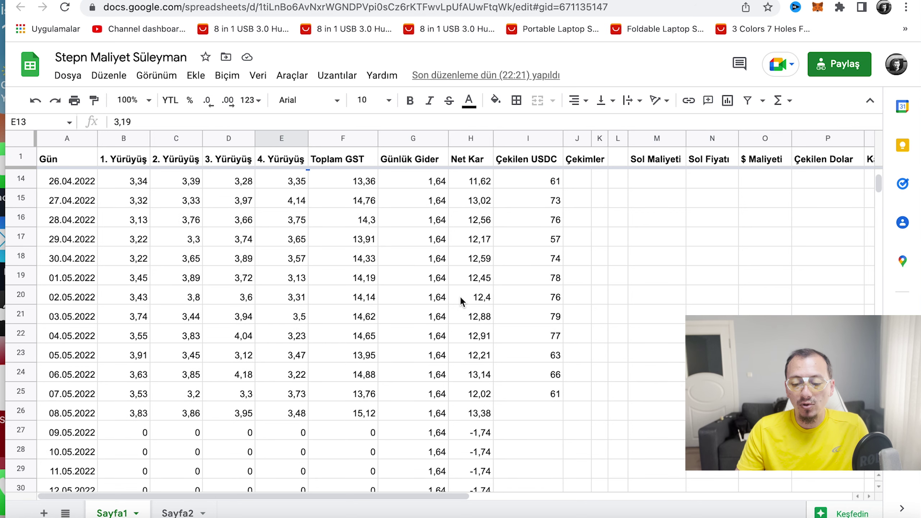
scroll(555, 301, up, 1)
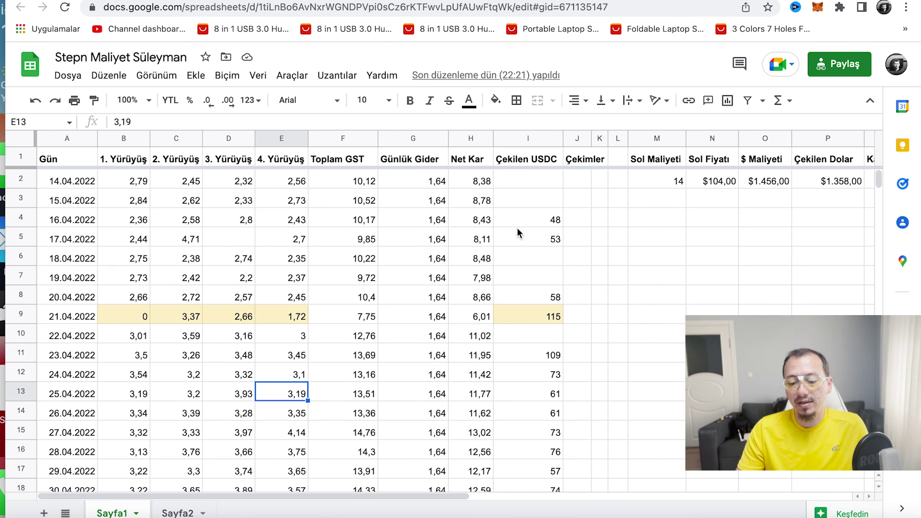
Enter 63 as the Çekilen USDC amount for 08.05.2022 in cell I26 and check the updated Sol cost summary
click(541, 200)
click(554, 219)
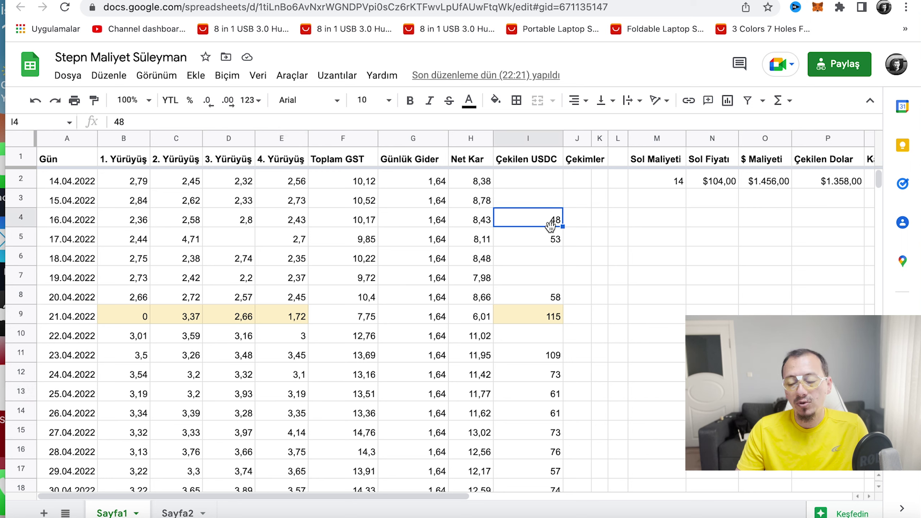
click(541, 270)
scroll(534, 291, down, 2)
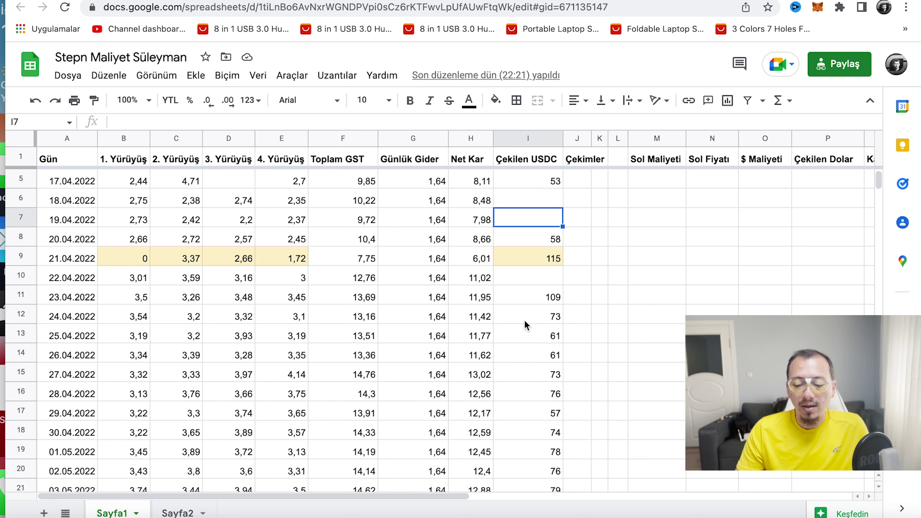
click(541, 280)
scroll(542, 279, down, 4)
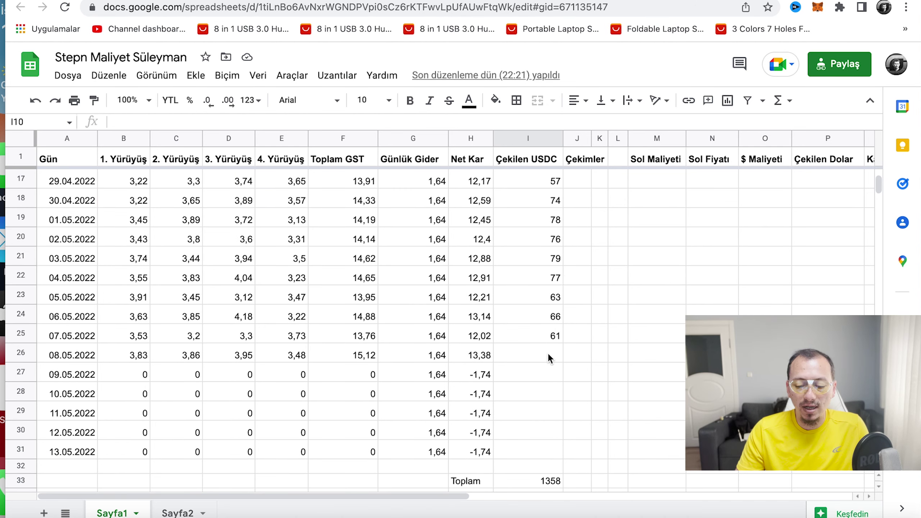
click(549, 358)
text(63)
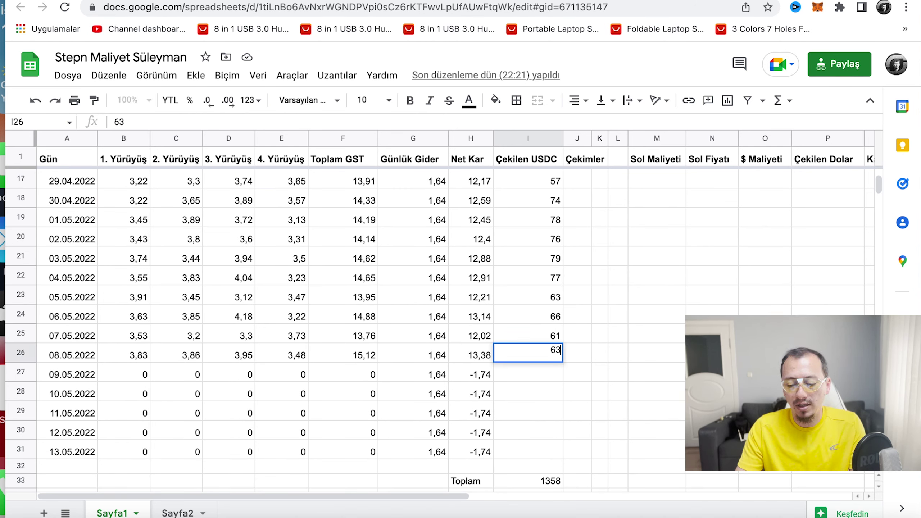
key(Return)
scroll(660, 325, up, 5)
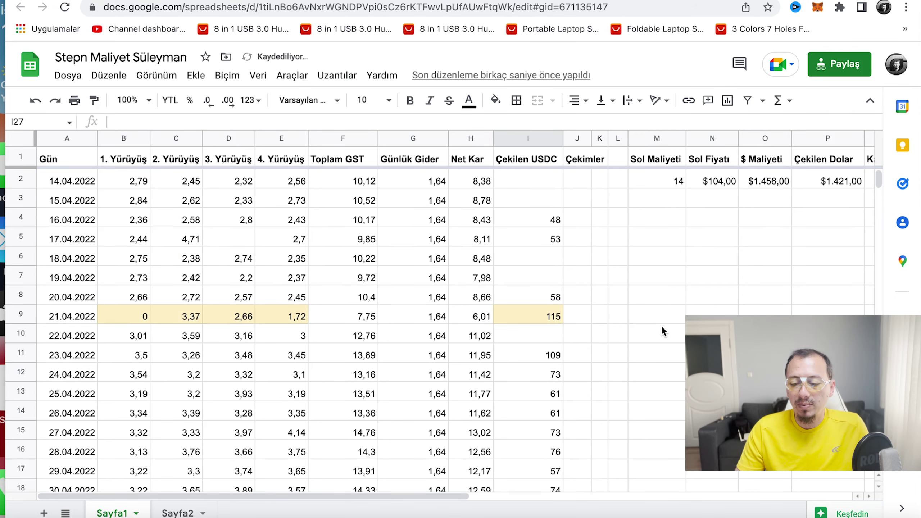
scroll(661, 325, right, 3)
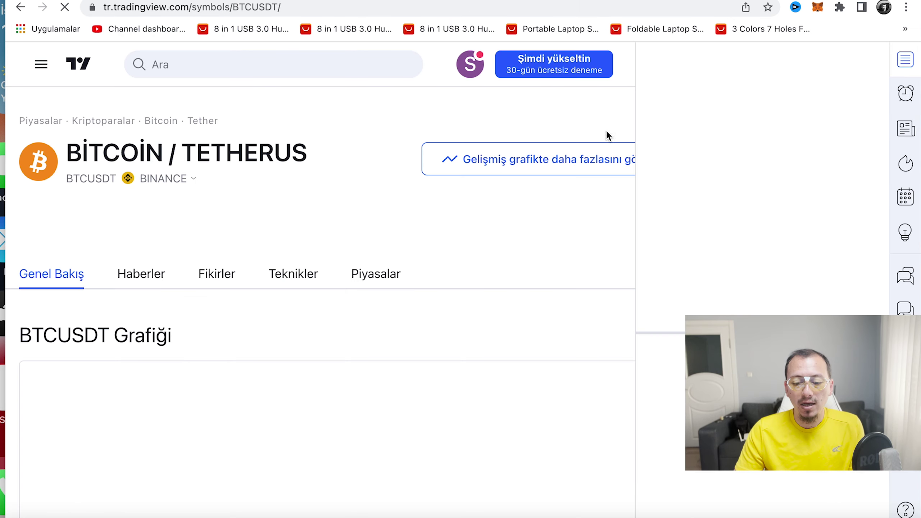
Open the advanced BTCUSDT chart in TradingView and examine recent price action against the trend lines and horizontal support levels
click(582, 180)
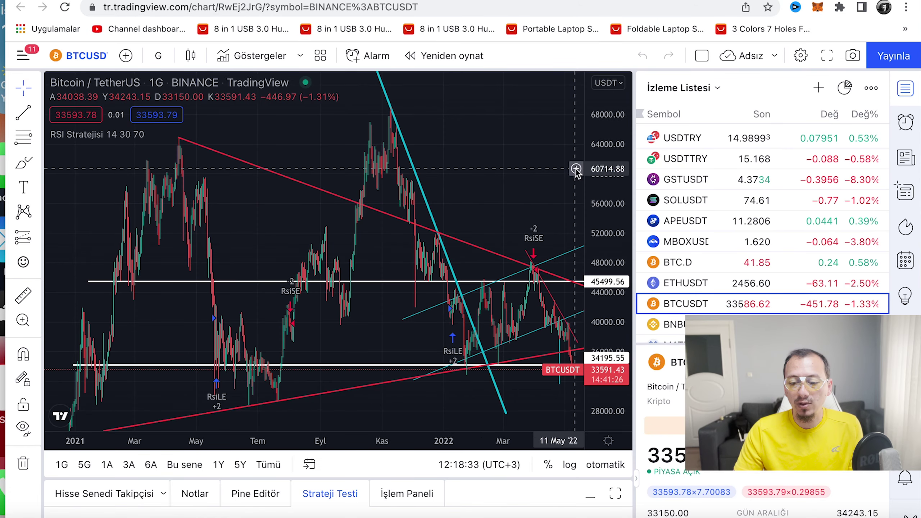
drag(613, 148, 613, 171)
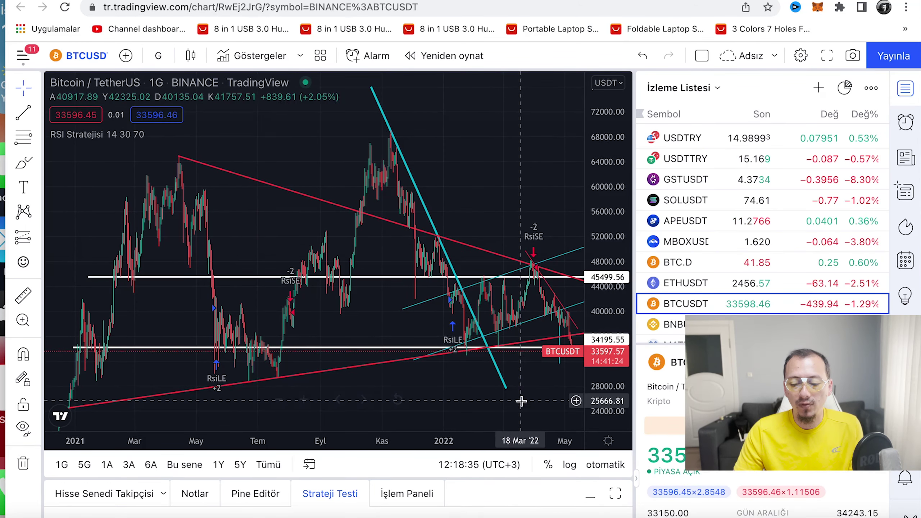
scroll(522, 401, right, 5)
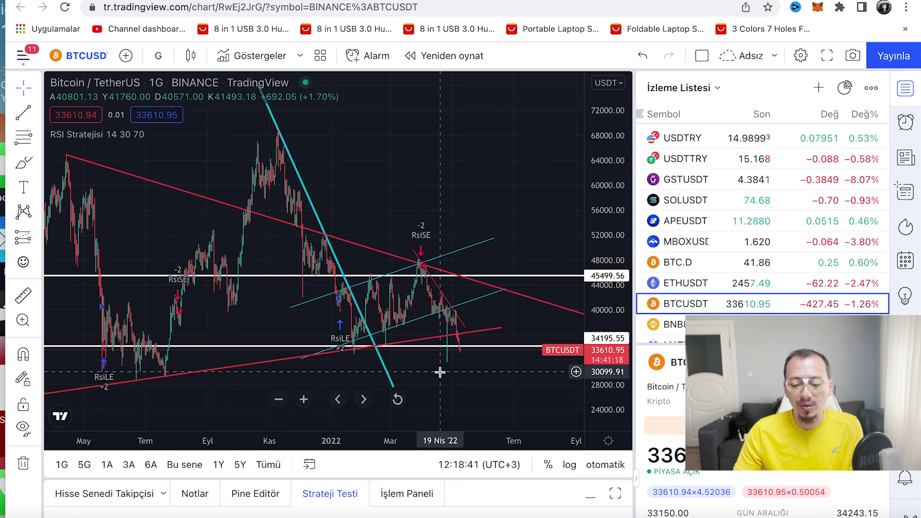
scroll(441, 372, left, 5)
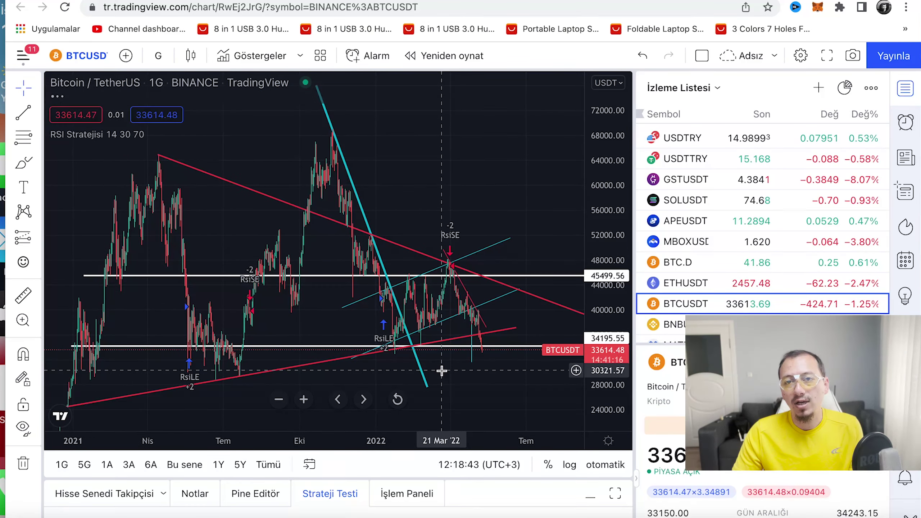
scroll(442, 371, left, 3)
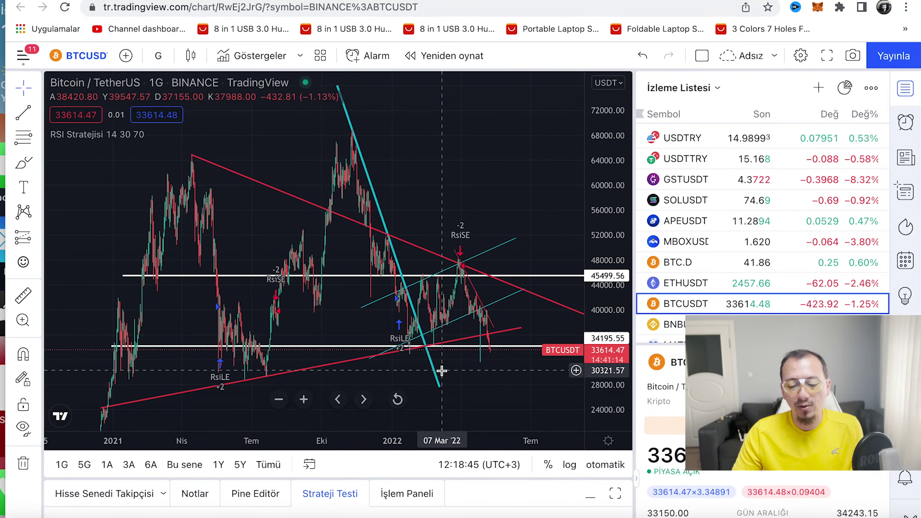
scroll(442, 371, left, 5)
click(494, 355)
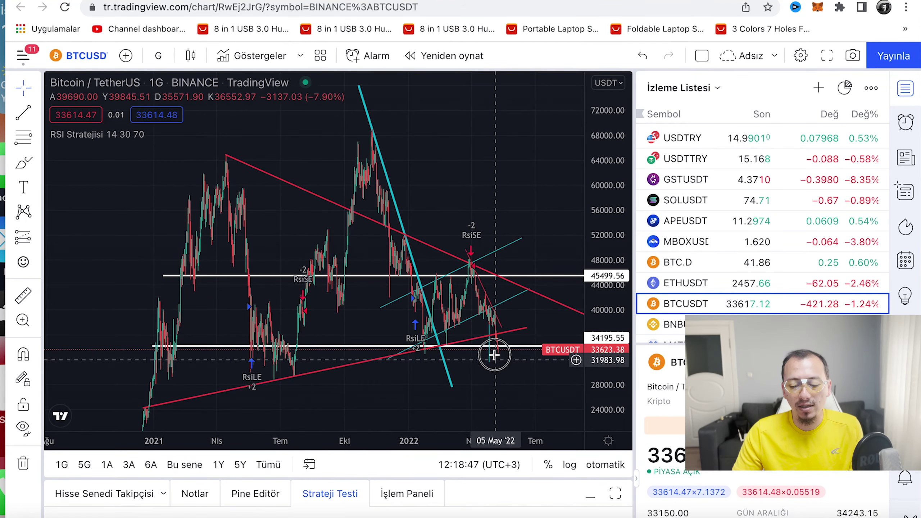
drag(494, 355, 495, 267)
click(504, 335)
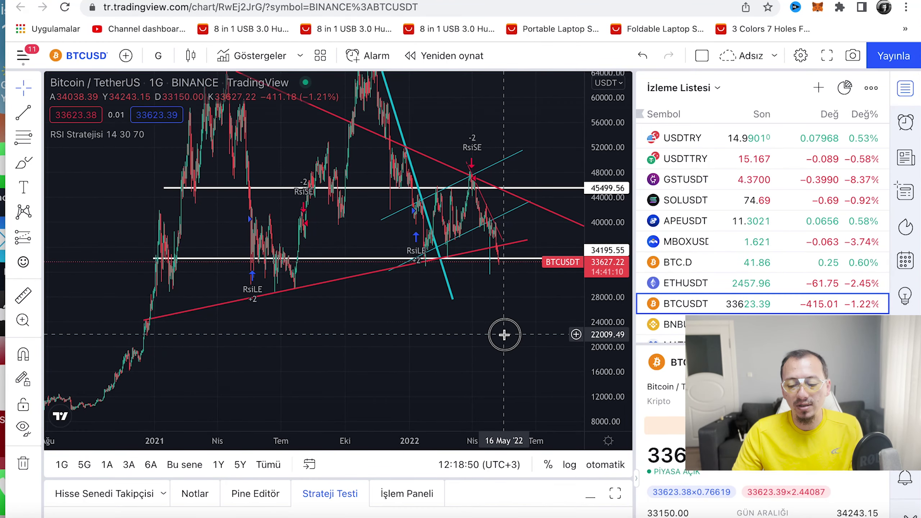
drag(505, 335, 494, 375)
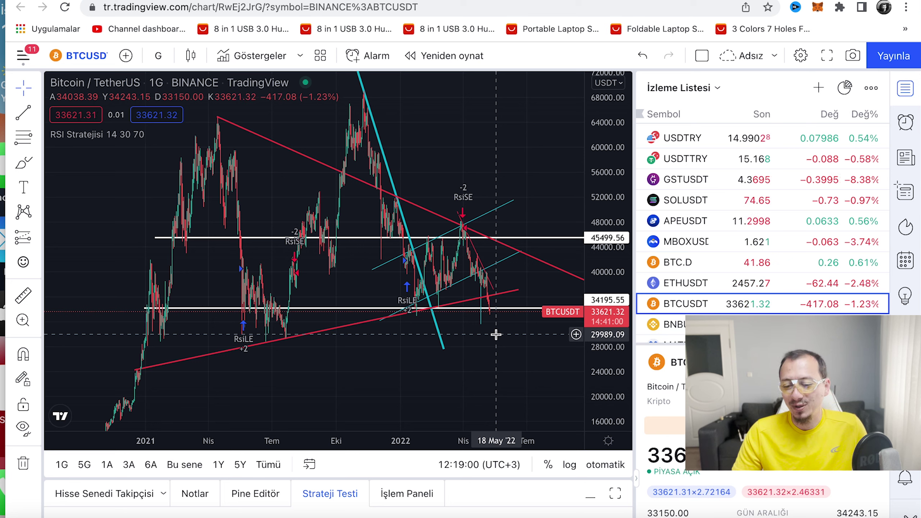
View the SOLUSDT chart from the watchlist, then switch to the GSTUSDT chart
click(700, 201)
click(296, 428)
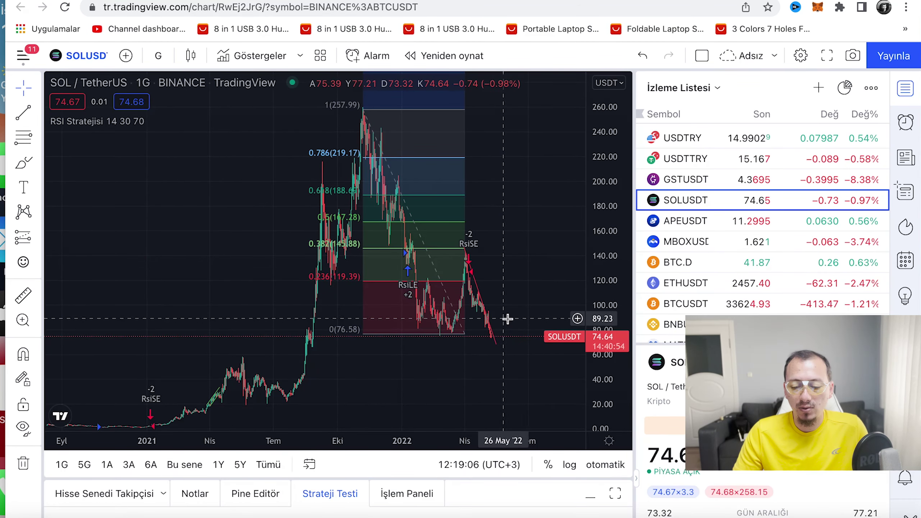
key(Up)
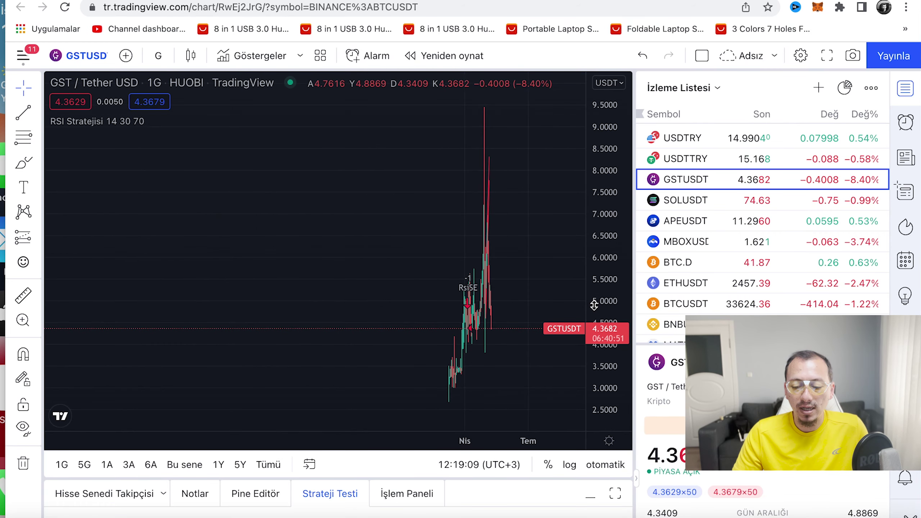
Examine the GSTUSDT daily candles up close, with a wider price range and free space after the latest candle
scroll(458, 451, up, 5)
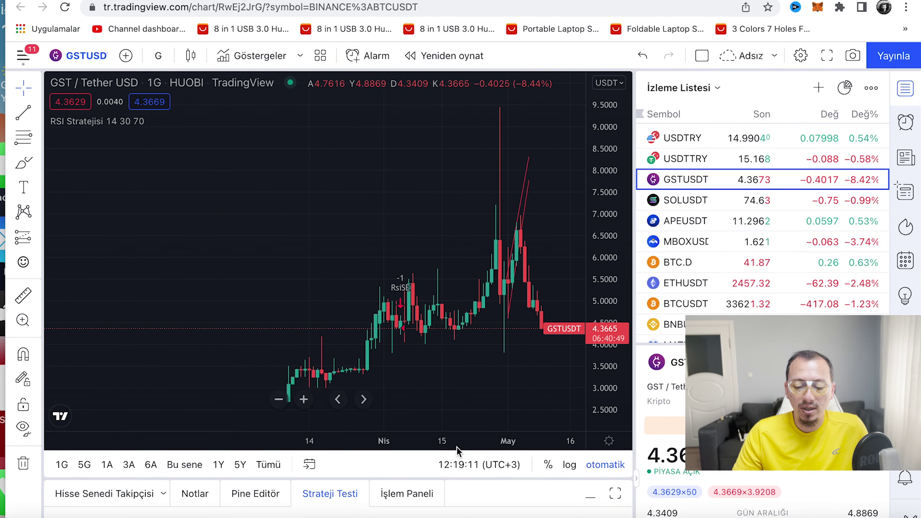
drag(535, 364, 457, 366)
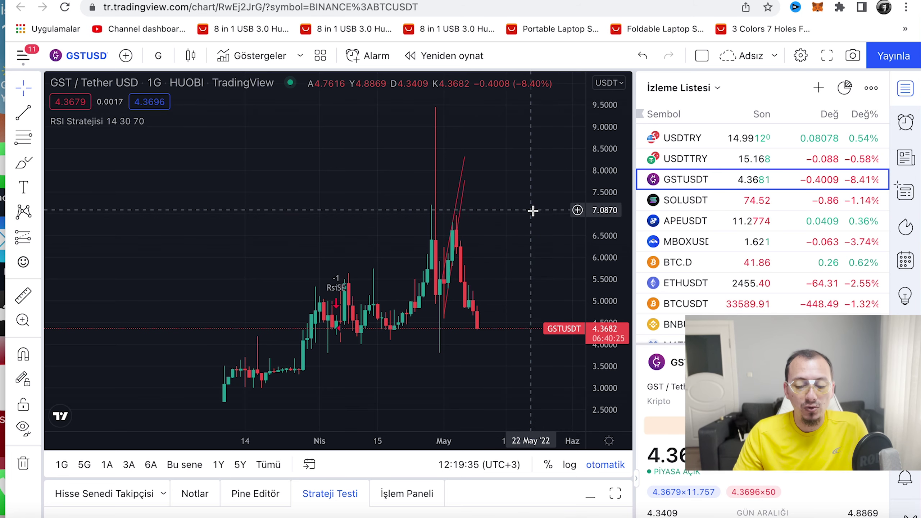
drag(528, 259, 498, 233)
drag(608, 236, 615, 290)
drag(448, 362, 410, 358)
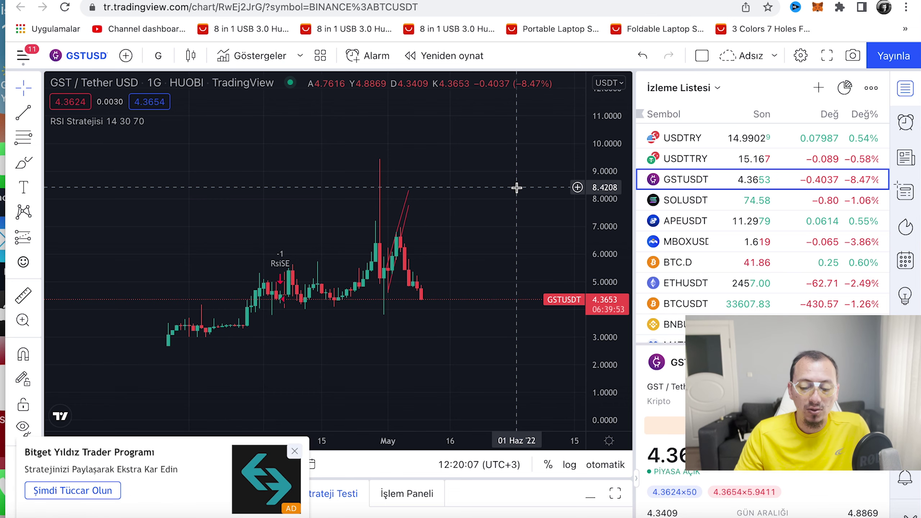
Dismiss the advertisement, open the BTCUSDT chart from the watchlist and widen its visible price range
click(294, 451)
click(686, 140)
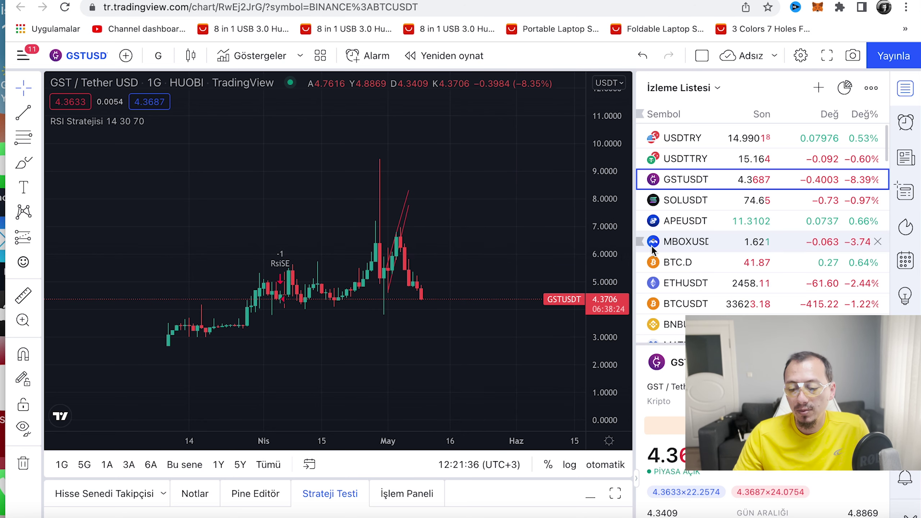
scroll(725, 237, down, 1)
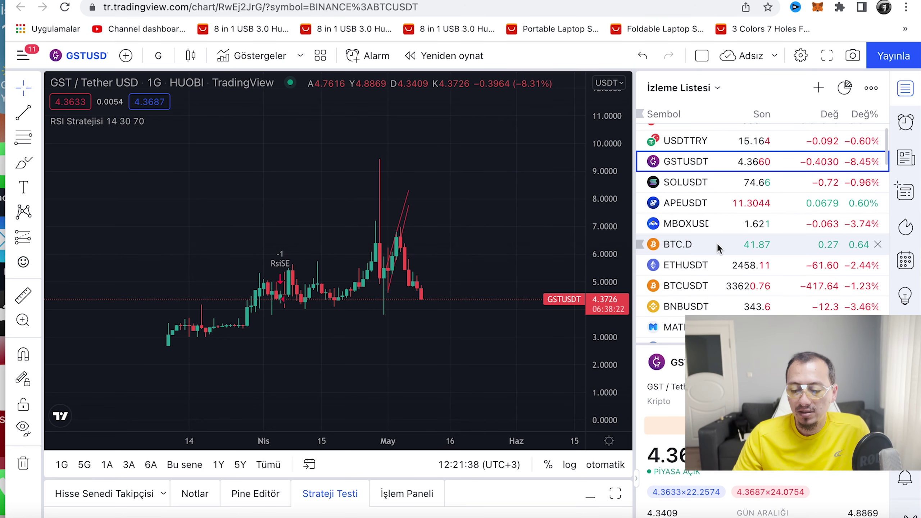
click(702, 286)
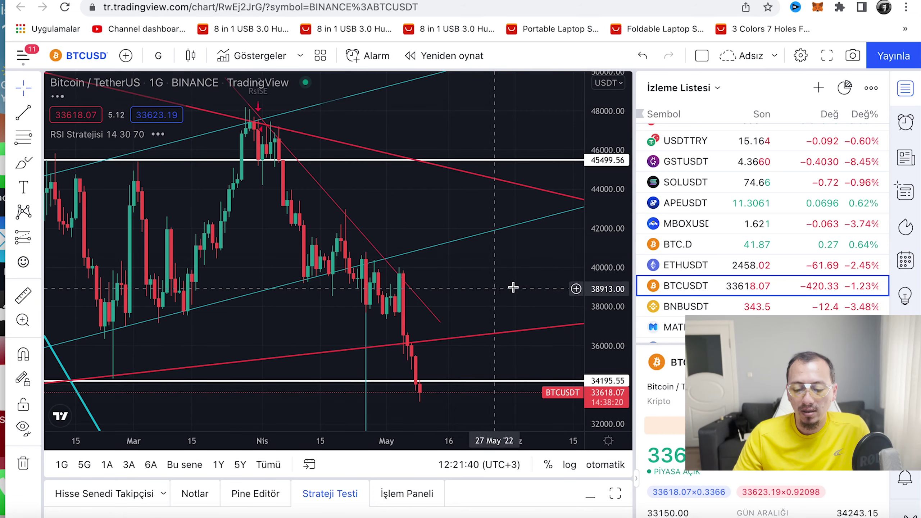
drag(618, 237, 616, 291)
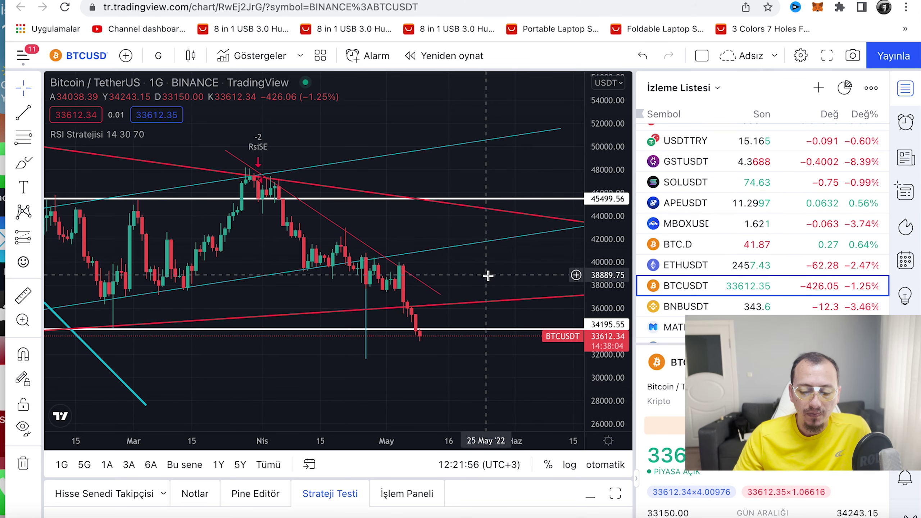
Examine the BTCUSDT daily chart back to early 2021 against its trend lines and horizontal support levels
scroll(769, 177, down, 1)
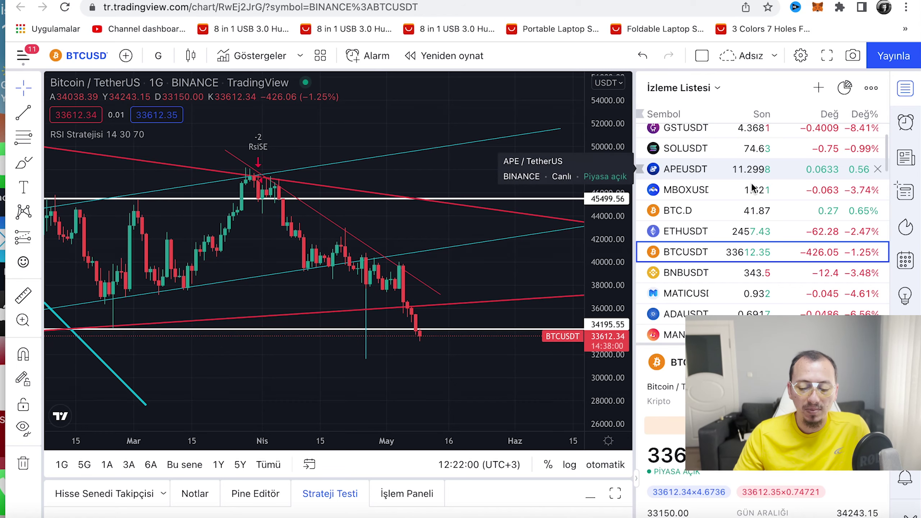
scroll(456, 269, down, 3)
scroll(457, 291, down, 2)
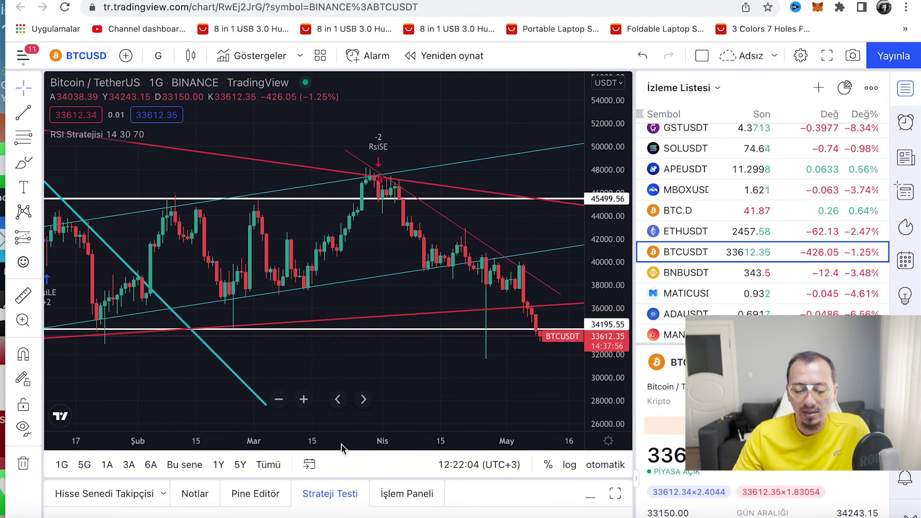
drag(341, 443, 612, 342)
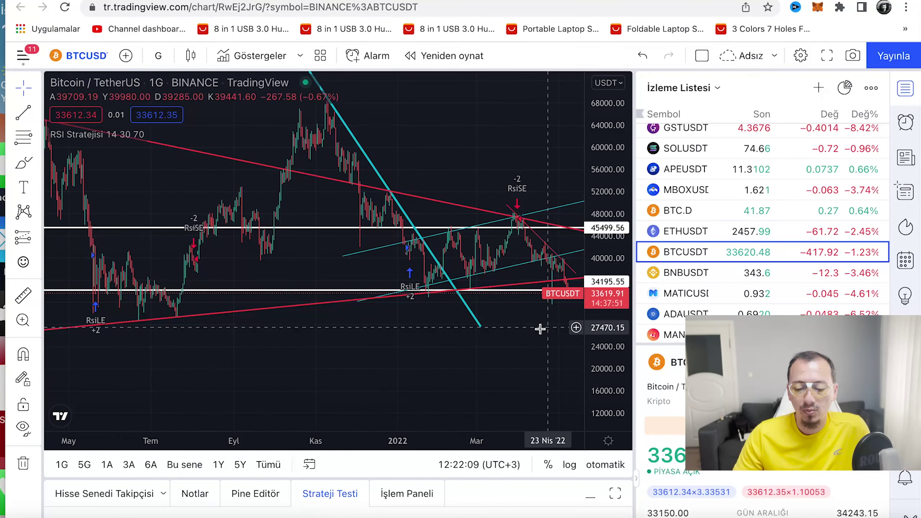
drag(448, 325, 423, 339)
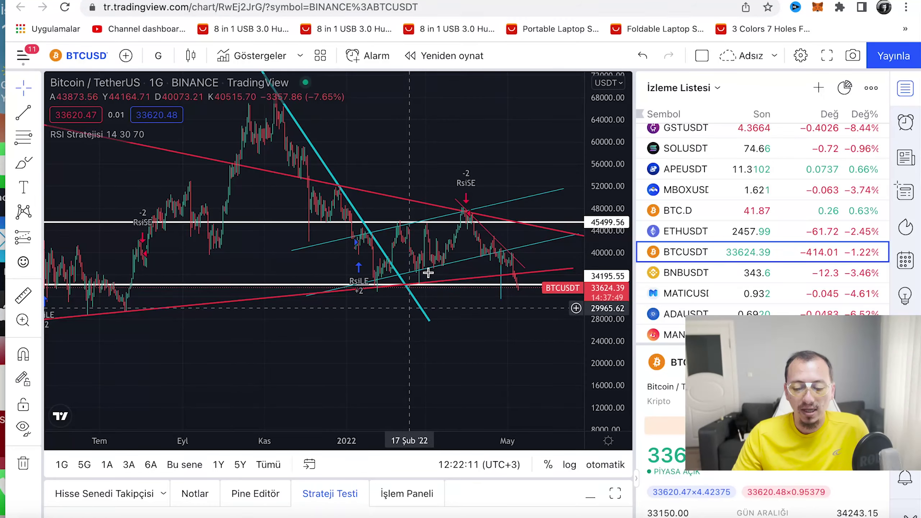
scroll(447, 276, down, 5)
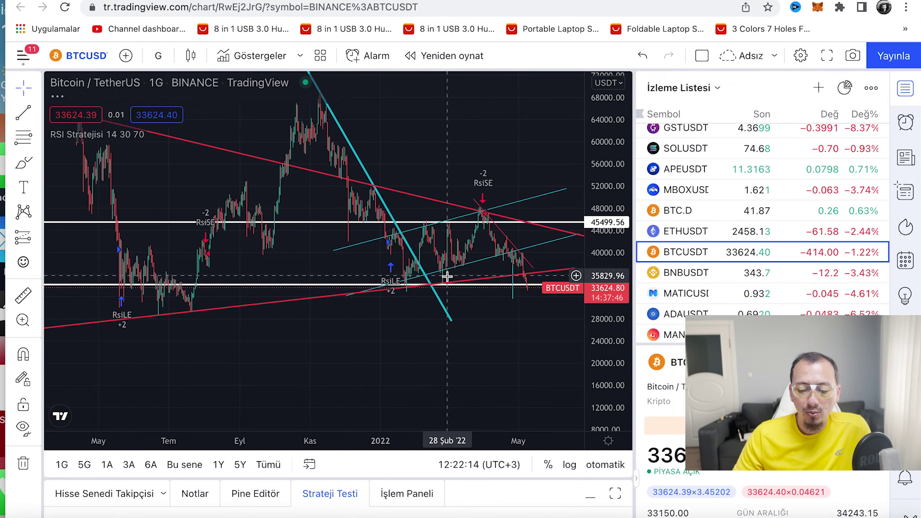
drag(619, 156, 619, 240)
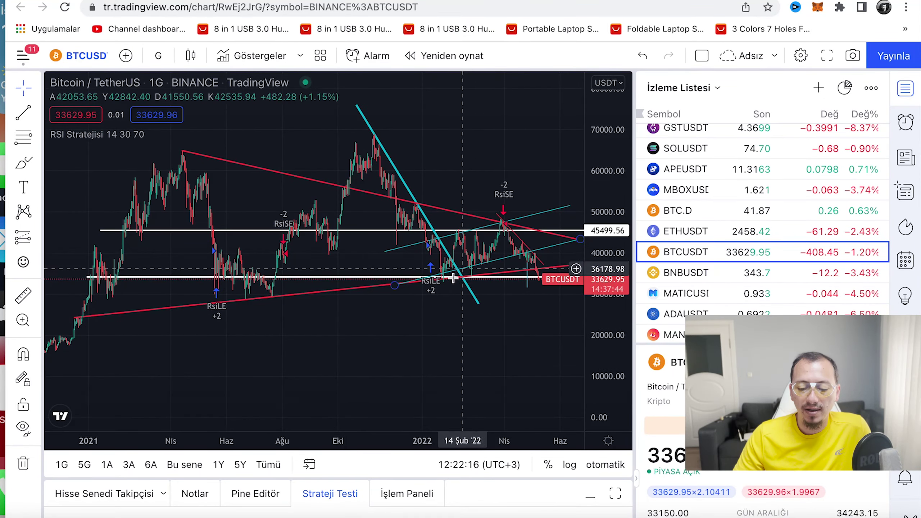
Draw a vertical trend line along the September 2021 drop and move it beneath the latest BTCUSDT candle, ending at about 22,200
drag(437, 305, 371, 305)
click(20, 115)
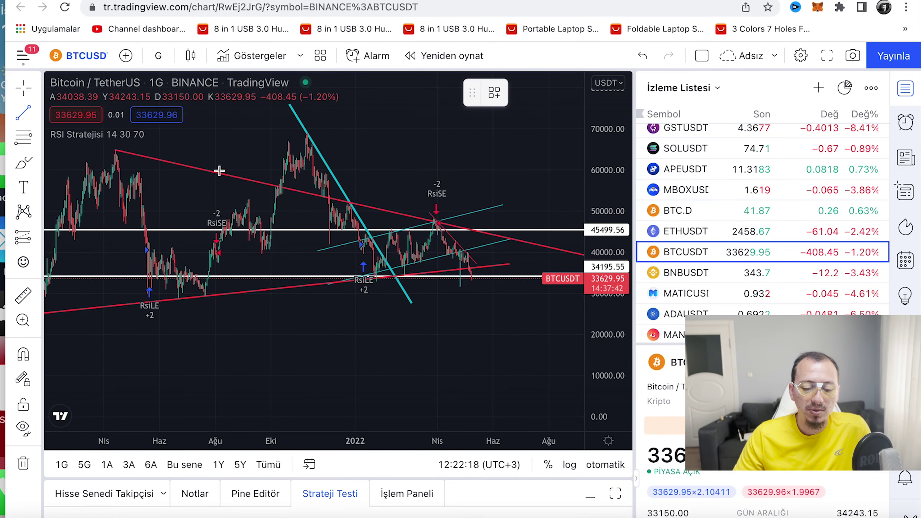
click(252, 203)
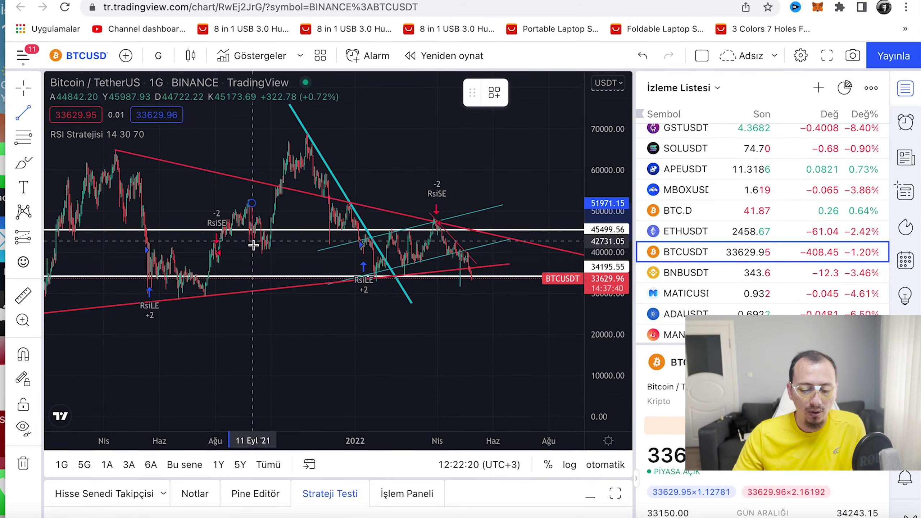
click(252, 254)
mouse_move(254, 248)
mouse_down()
mouse_move(494, 330)
mouse_move(471, 317)
mouse_up()
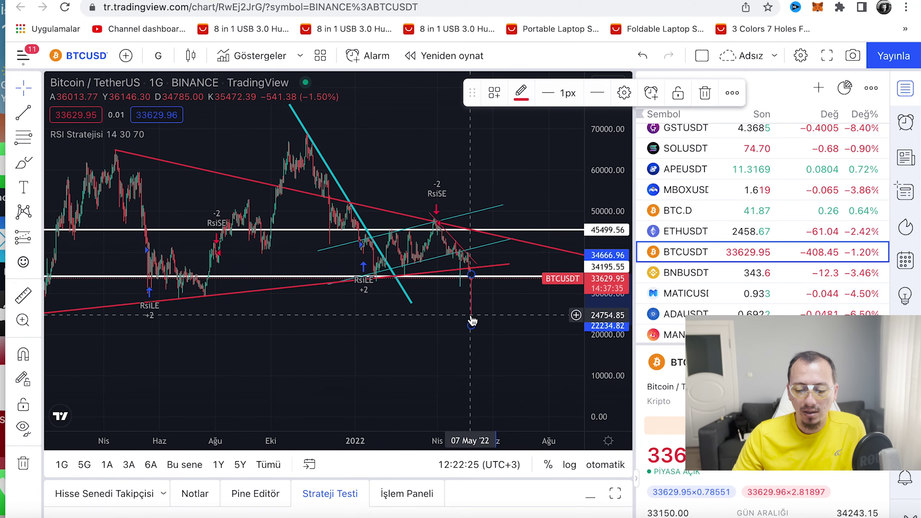
click(493, 329)
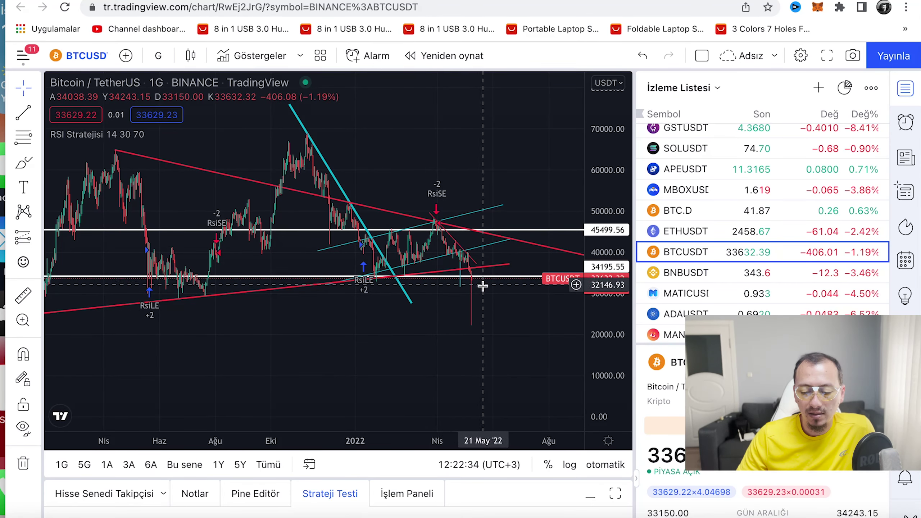
Delete the vertical trend line beneath the latest BTCUSDT candle
click(474, 293)
click(475, 301)
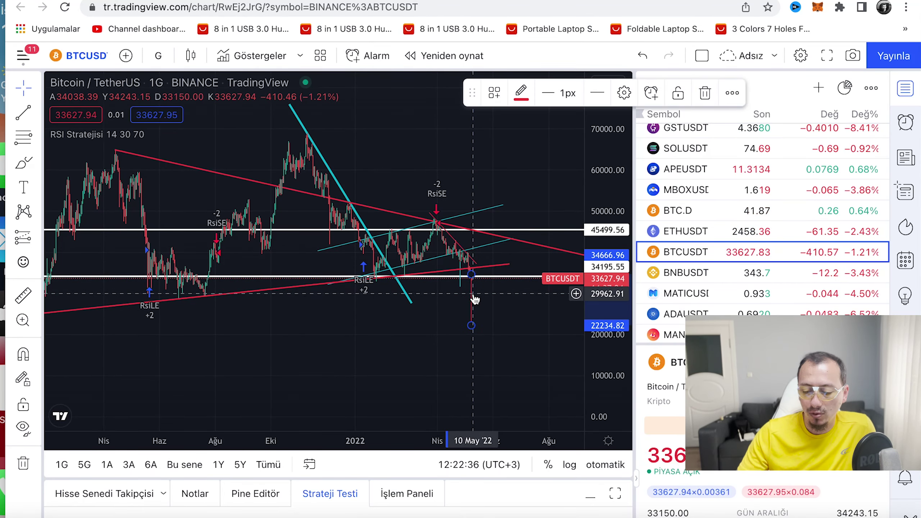
click(473, 294)
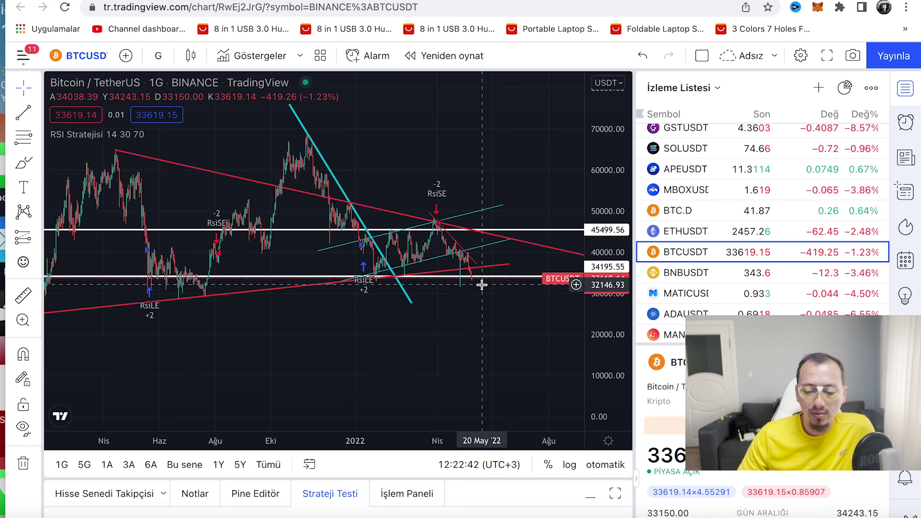
Draw a rising trend line across the two 2021 BTCUSDT peaks, from February 2021 into spring 2023
scroll(471, 286, down, 2)
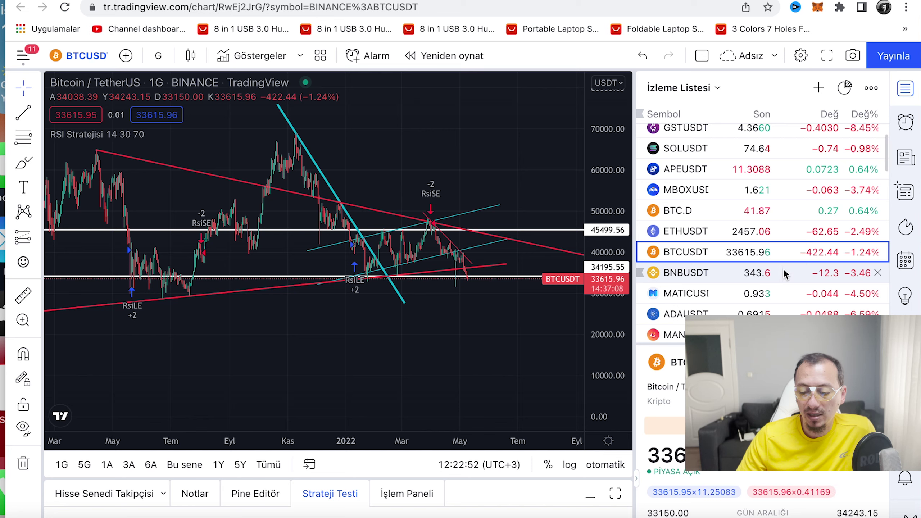
scroll(772, 267, down, 1)
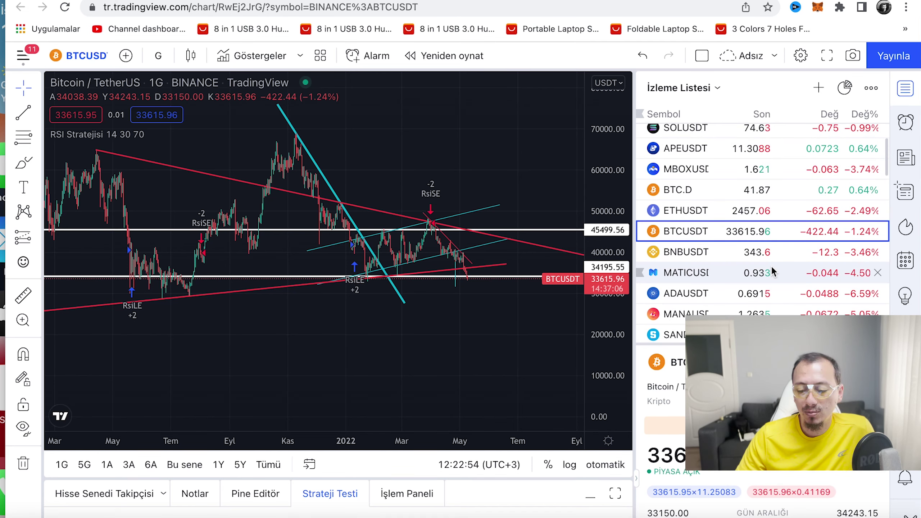
scroll(402, 388, down, 5)
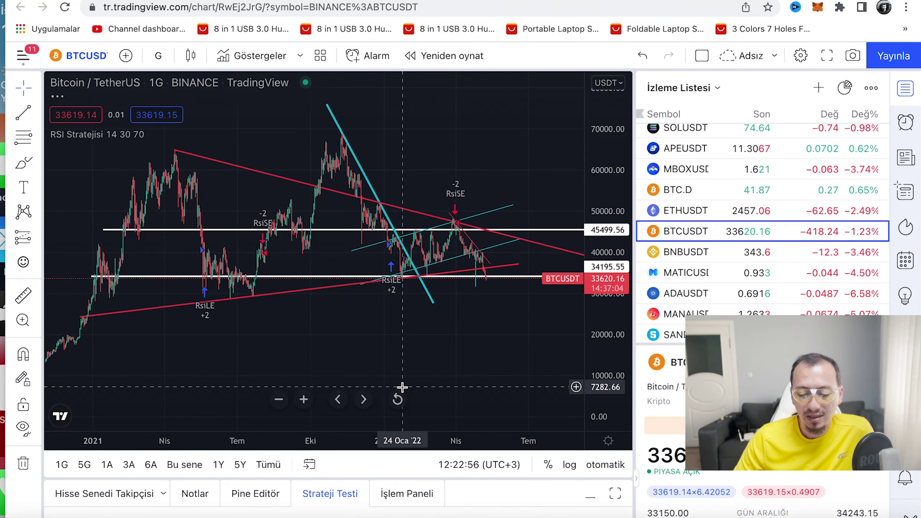
drag(472, 316, 367, 314)
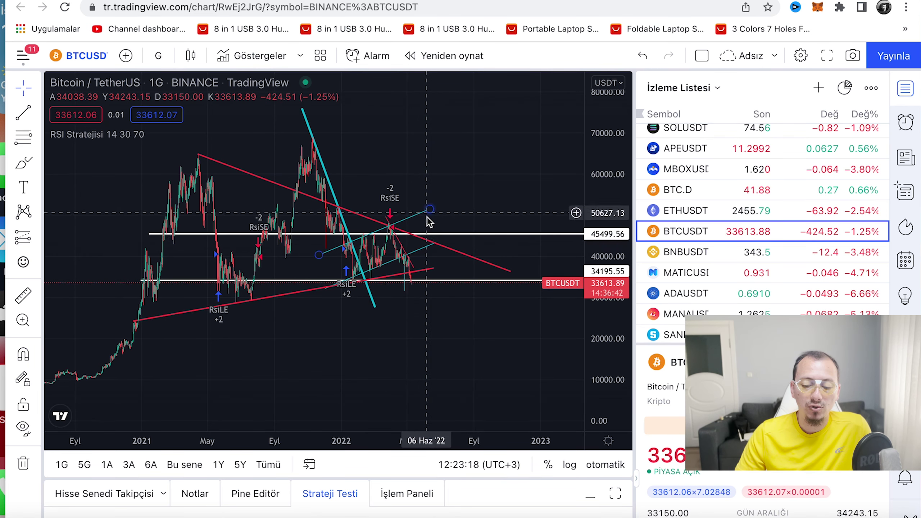
drag(487, 181, 430, 194)
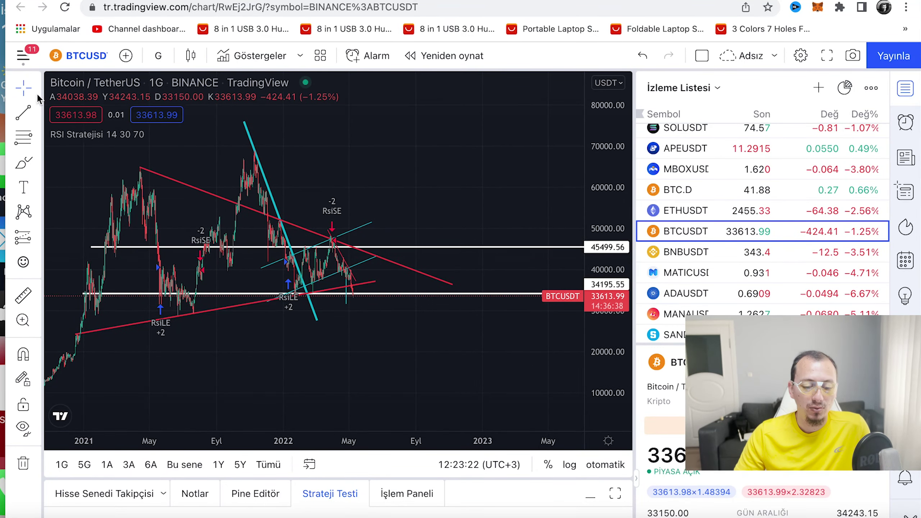
click(26, 114)
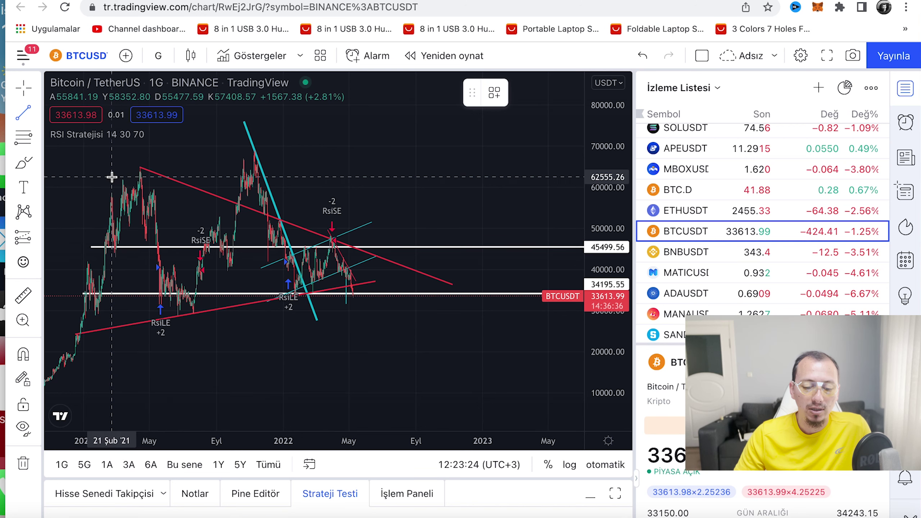
mouse_move(111, 172)
mouse_down()
mouse_move(510, 78)
mouse_move(539, 107)
mouse_up()
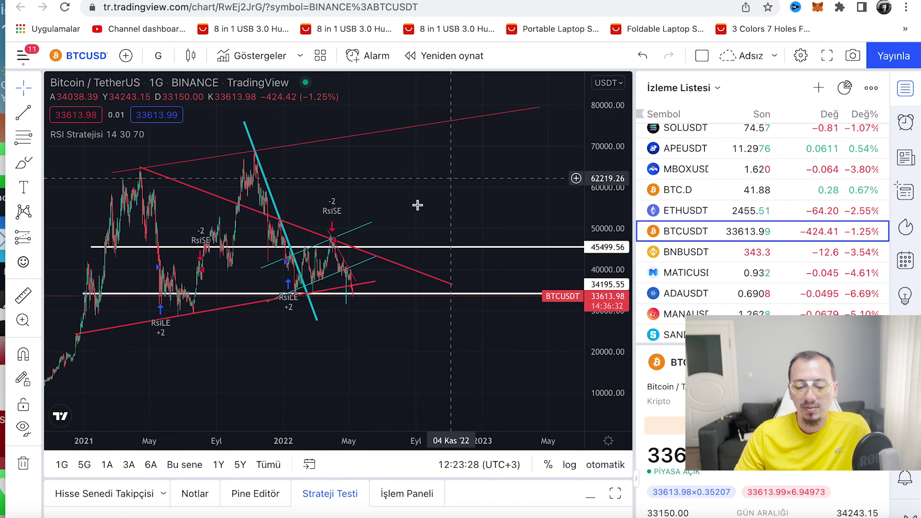
Extend the lower rising red BTCUSDT trend line into mid-2023, up to about 47,500
click(376, 282)
drag(399, 285, 583, 238)
click(464, 186)
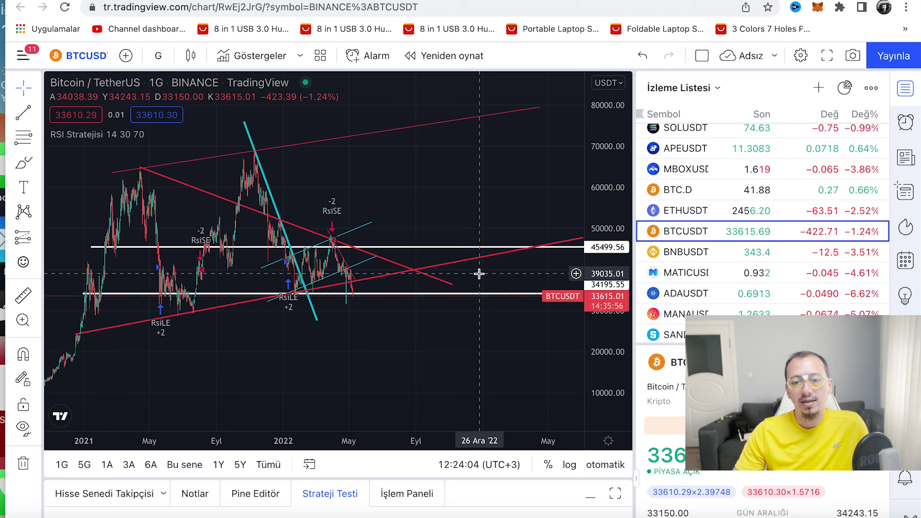
Open the ADAUSDT chart from the watchlist and examine its falling channel and purple support zones with a wider price range
click(741, 296)
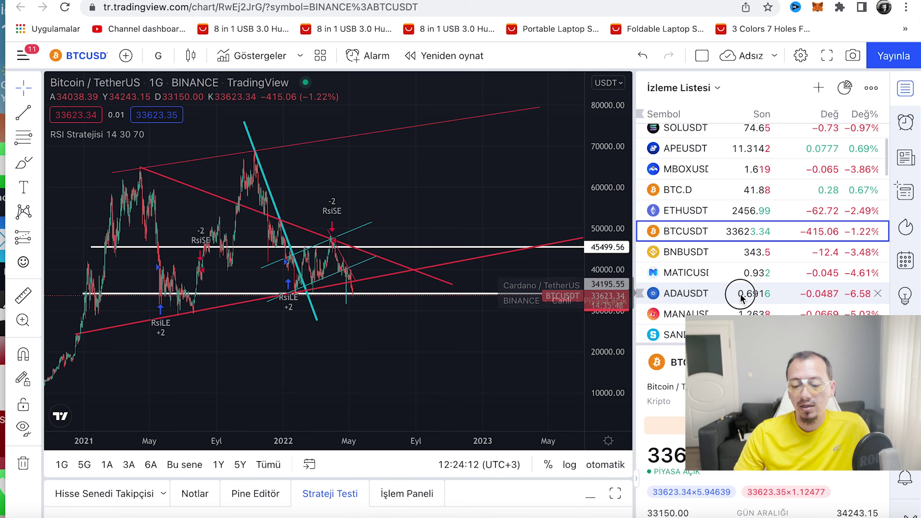
drag(599, 186, 600, 232)
drag(489, 360, 476, 358)
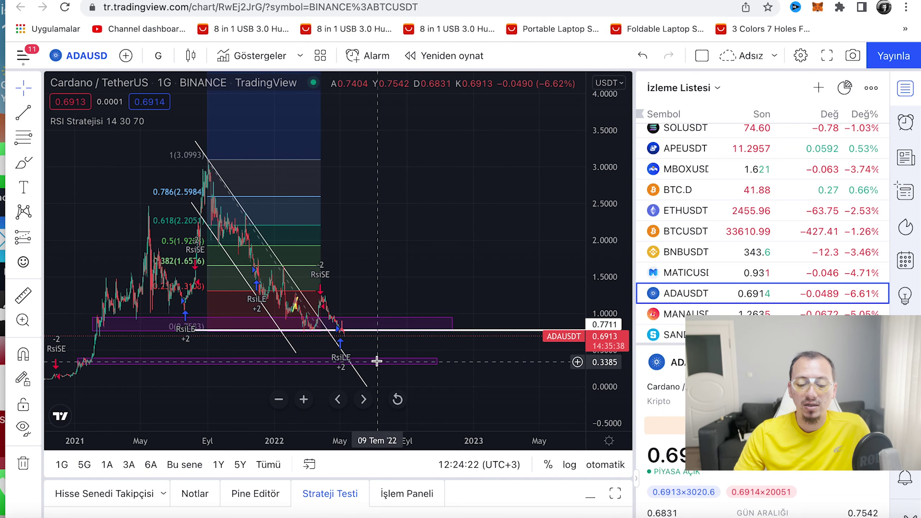
drag(495, 352, 540, 303)
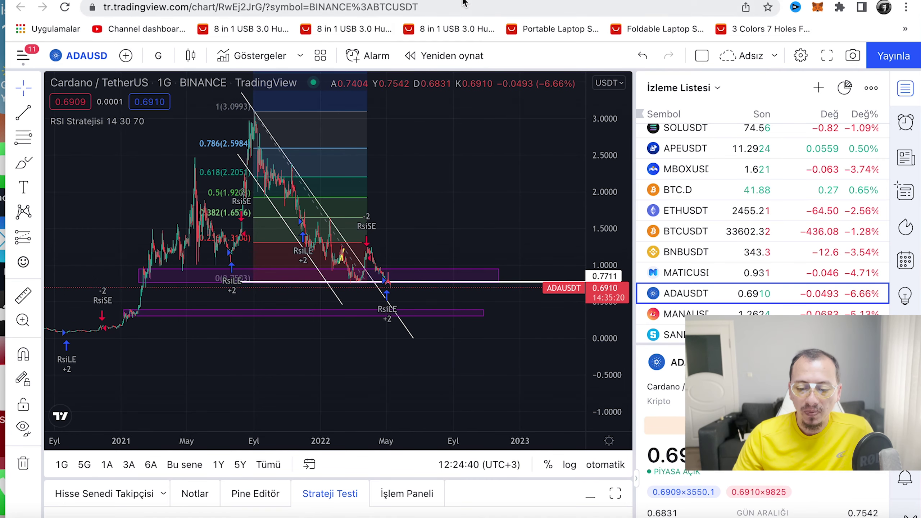
Switch to the Stepn Maliyet sheet and review the Çekilen USDC withdrawals, their total and the Sol cost summary
key(ctrl+Tab)
scroll(460, 275, down, 10)
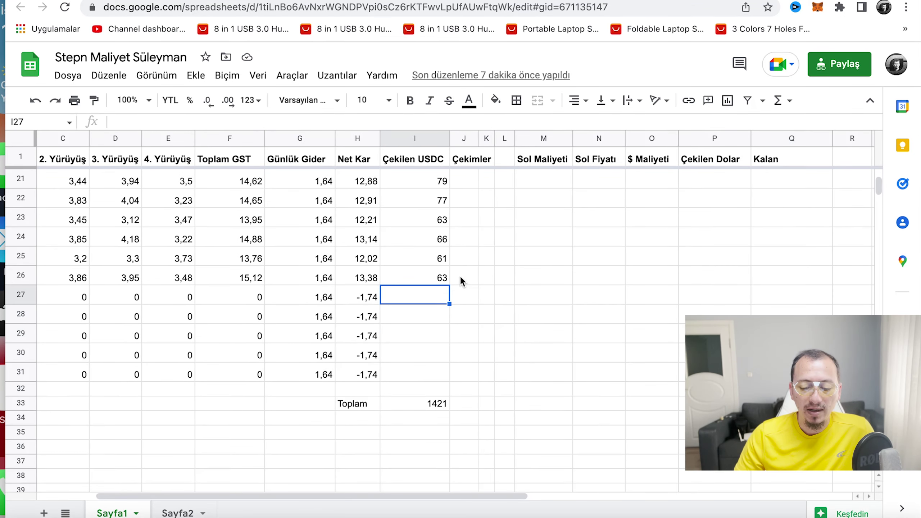
scroll(459, 276, up, 10)
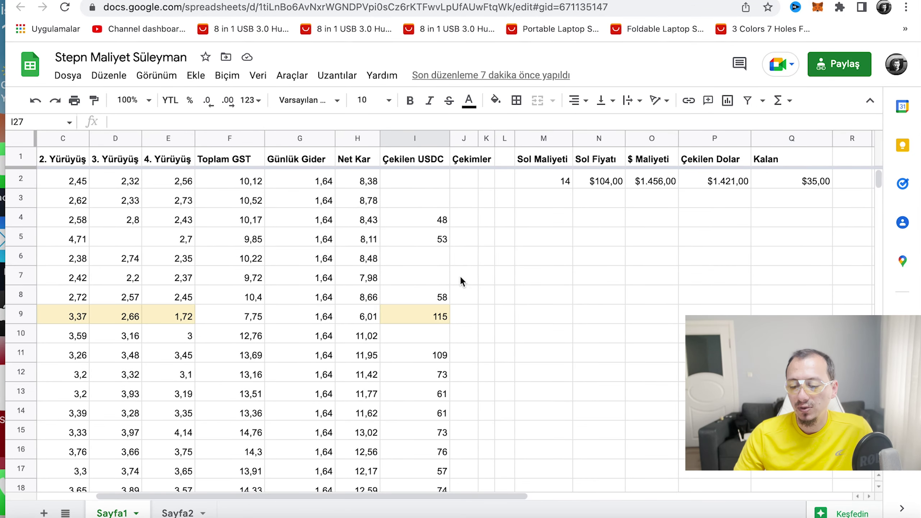
scroll(458, 276, right, 5)
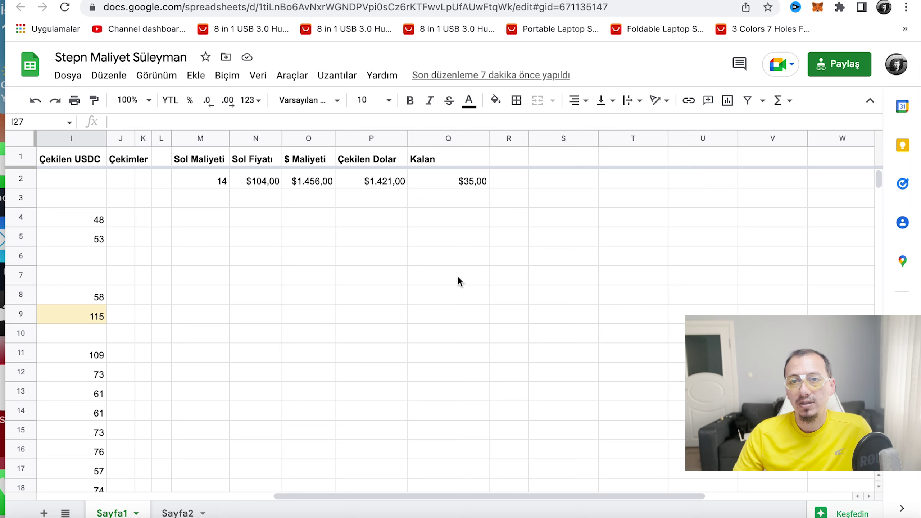
scroll(458, 277, down, 10)
scroll(432, 315, left, 5)
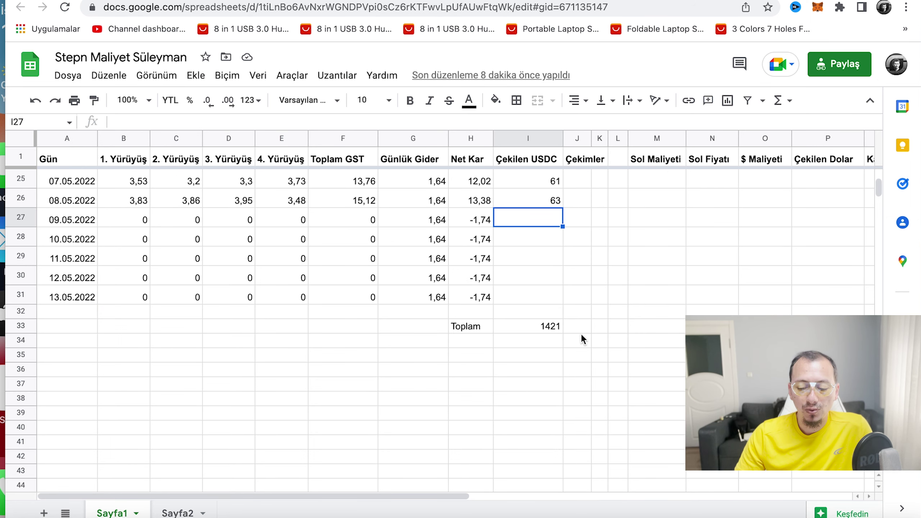
scroll(612, 292, right, 5)
scroll(612, 293, up, 1)
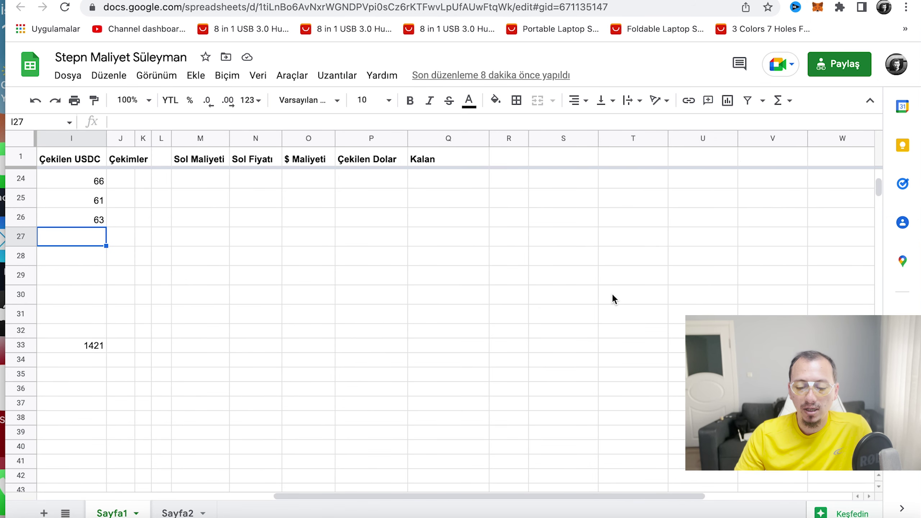
scroll(564, 267, left, 3)
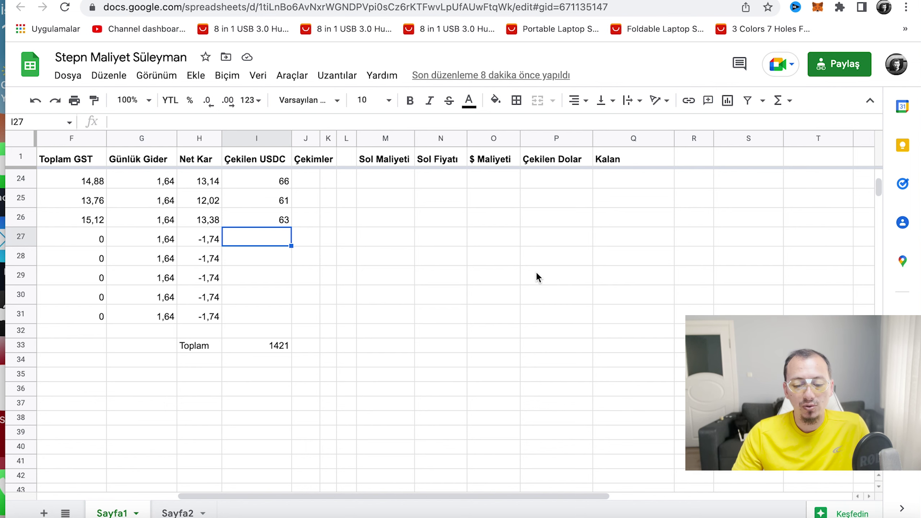
Highlight the daily walk, profit and withdrawal figures from 14.04.2022 to 21.04.2022 for review, then clear the selection
scroll(536, 273, up, 8)
scroll(536, 272, left, 5)
drag(531, 181, 100, 294)
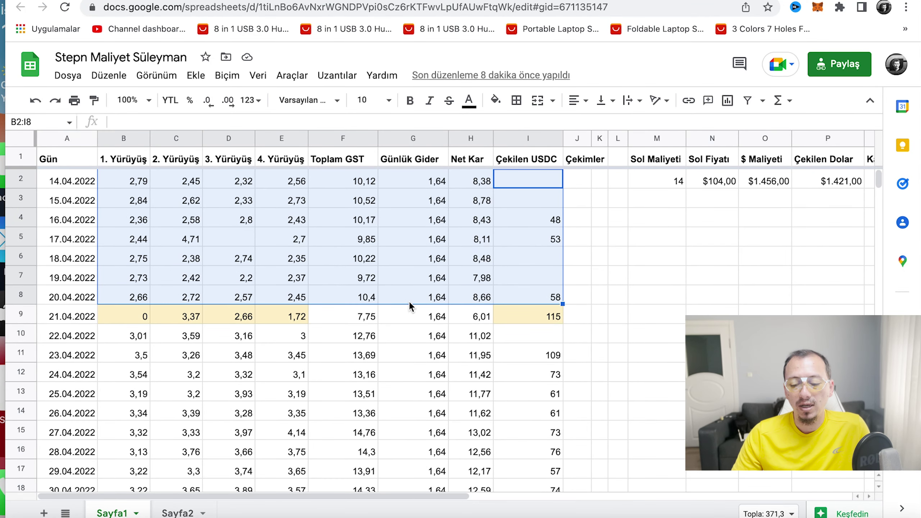
drag(518, 319, 123, 200)
click(577, 298)
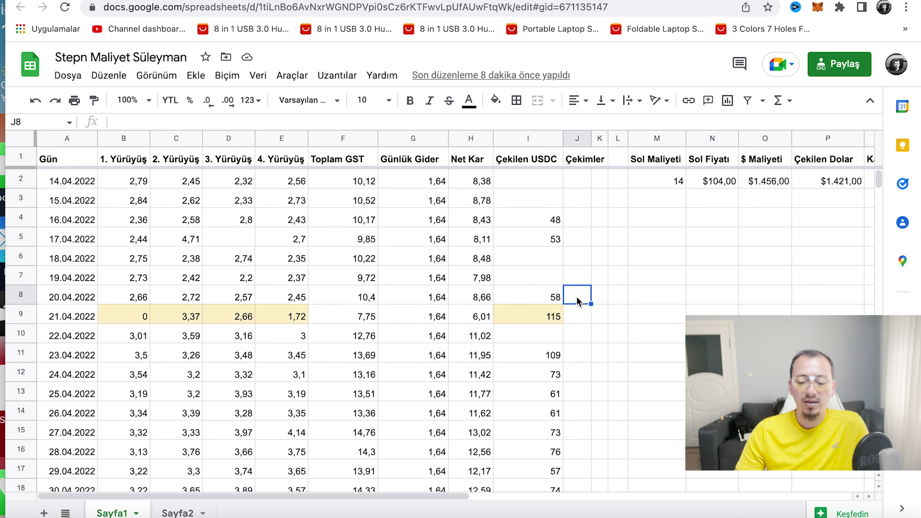
Review the May earnings and withdrawals with their Toplam row, then switch back to the ADAUSDT chart in TradingView
scroll(577, 302, down, 6)
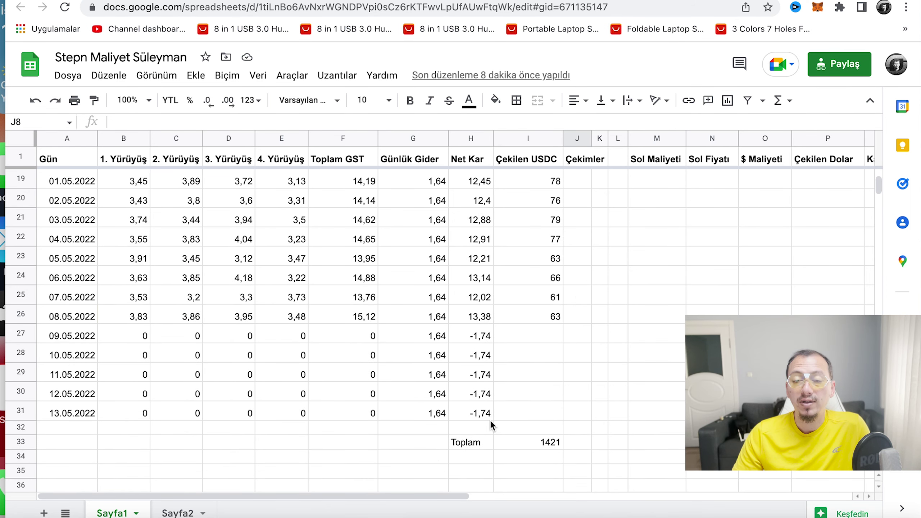
scroll(522, 403, right, 10)
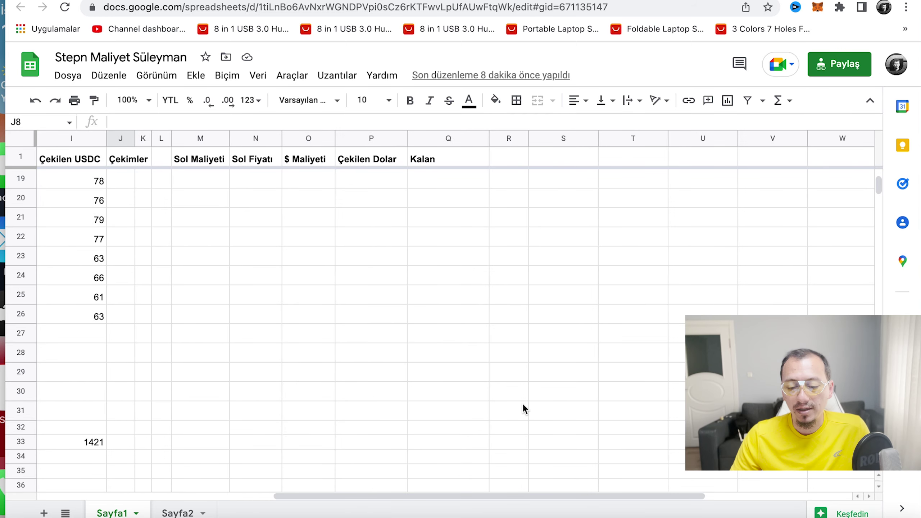
scroll(523, 402, left, 10)
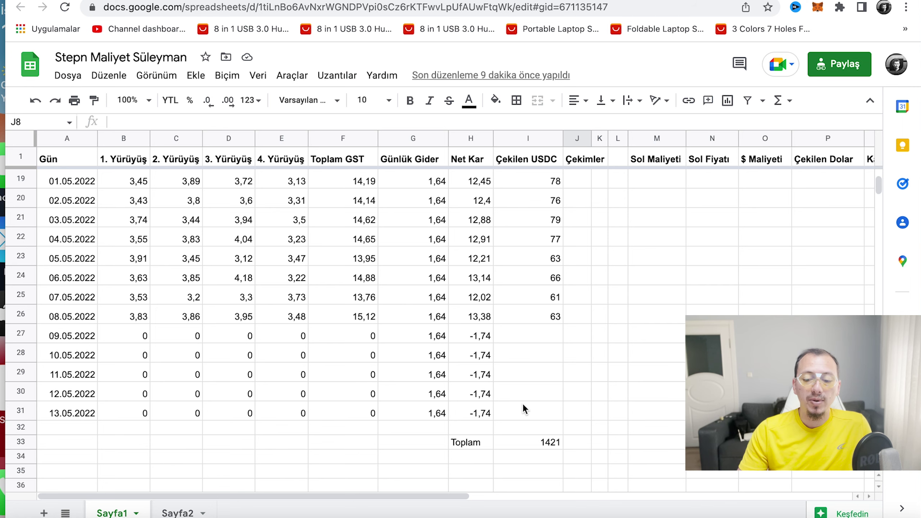
key(ctrl+Tab)
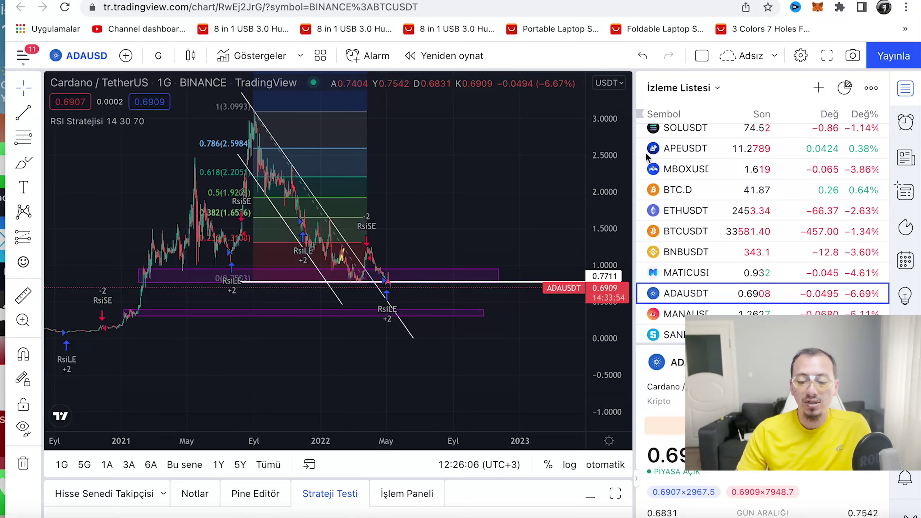